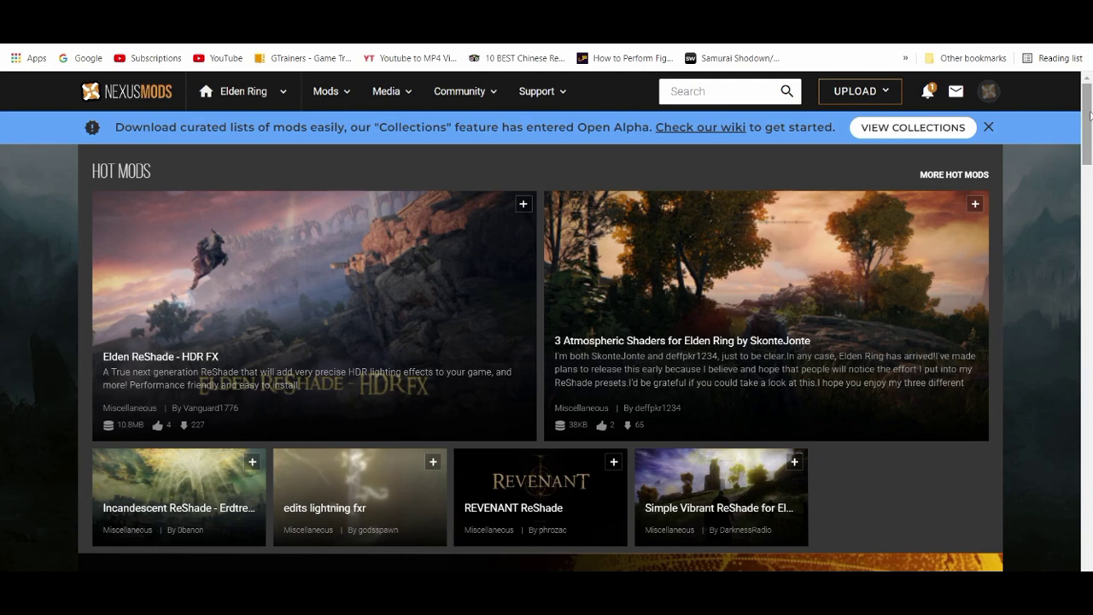
Open the Elden ReShade - HDR FX mod page from the More Mods grid.
{"action": "left_click_drag", "start_coordinate": [1089, 109], "coordinate": [1087, 204]}
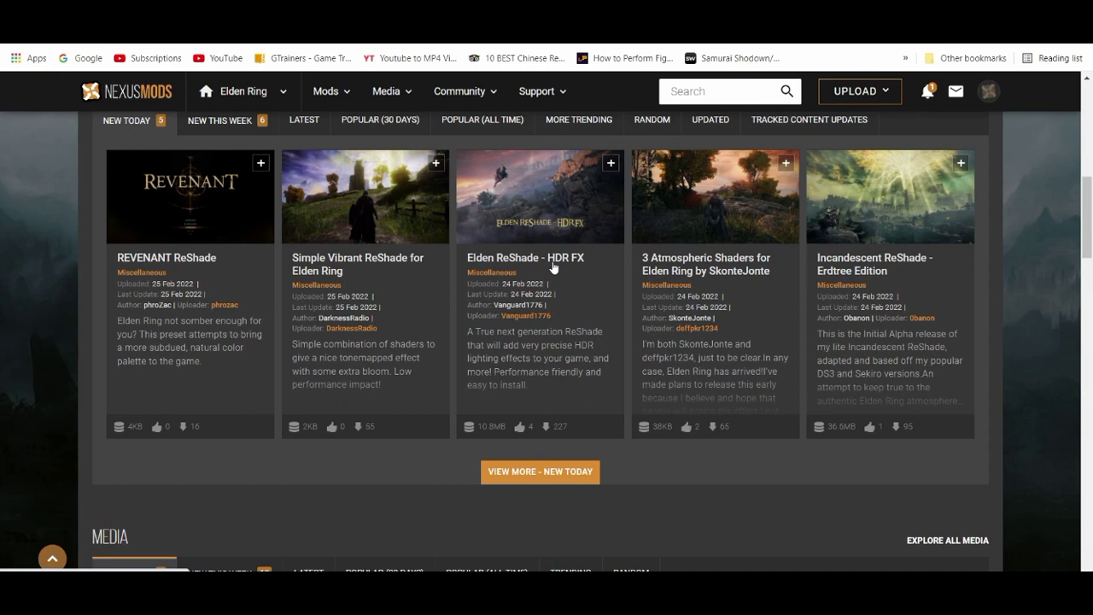
{"action": "left_click", "coordinate": [552, 266]}
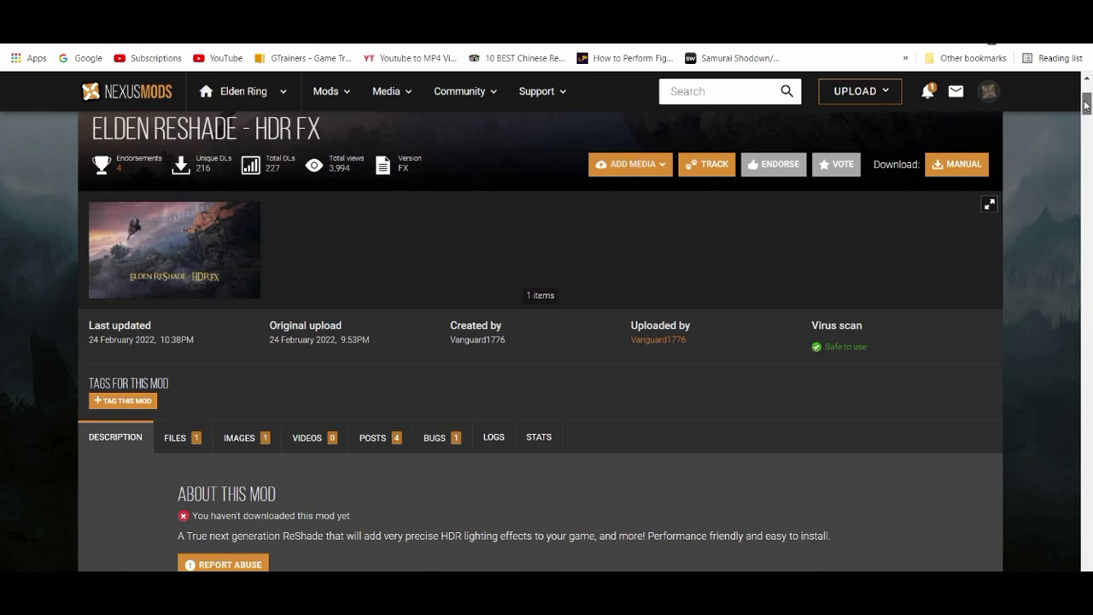
Read the mod description's installation steps and ReShade controls down to the About section.
{"action": "scroll", "coordinate": [1085, 107], "scroll_direction": "down", "scroll_amount": 3}
{"action": "left_click_drag", "start_coordinate": [1085, 107], "coordinate": [1076, 128]}
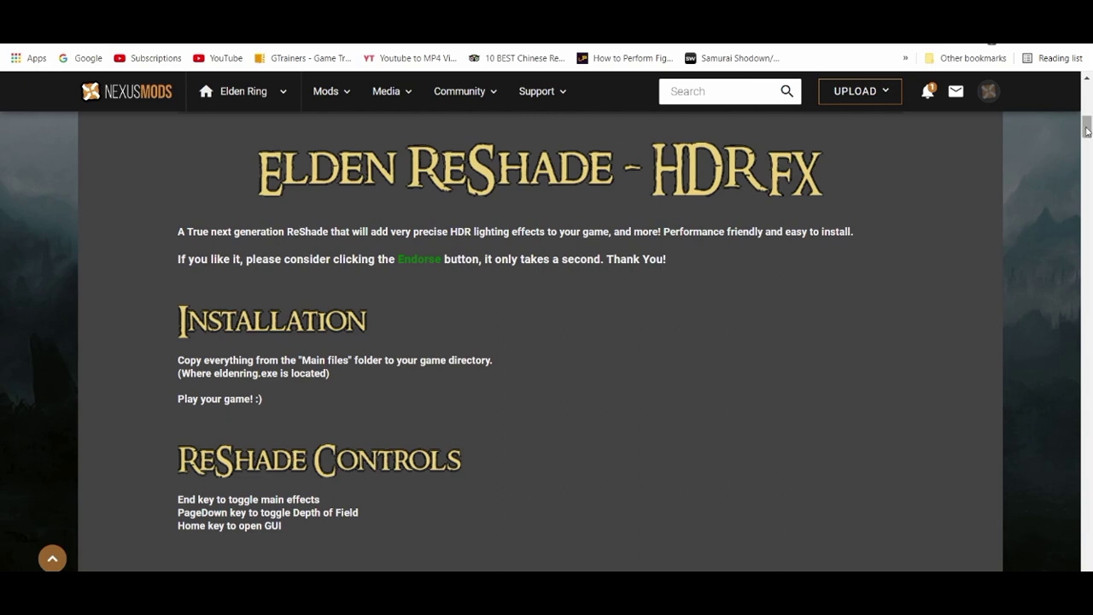
{"action": "left_click_drag", "start_coordinate": [1087, 128], "coordinate": [1086, 131]}
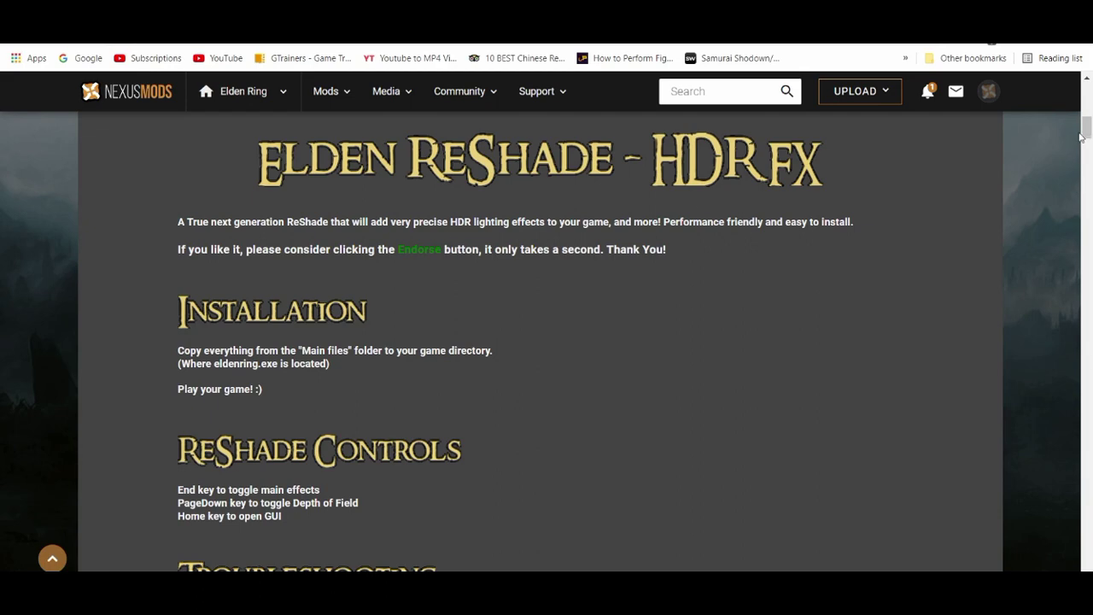
{"action": "left_click_drag", "start_coordinate": [1086, 135], "coordinate": [1087, 116]}
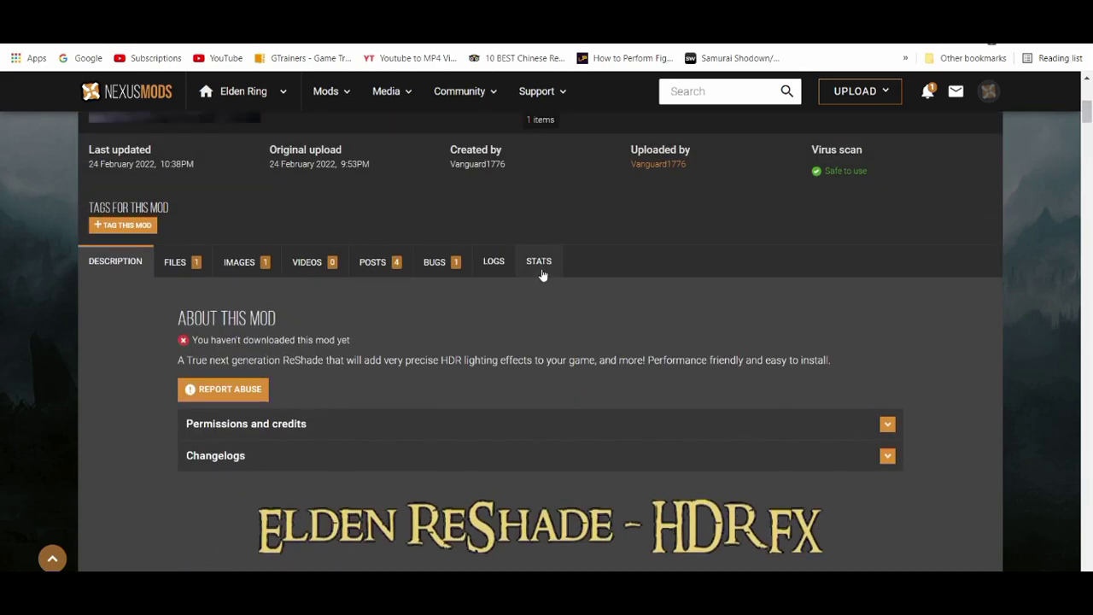
Manually download the main file with Slow Download and keep the flagged zip.
{"action": "left_click", "coordinate": [202, 268]}
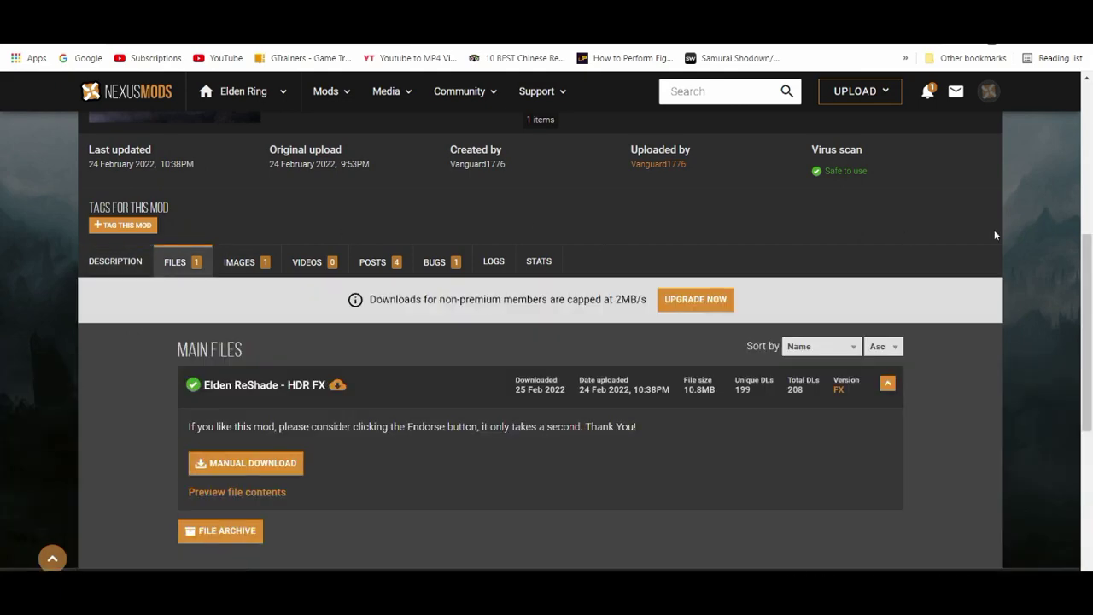
{"action": "left_click", "coordinate": [274, 462]}
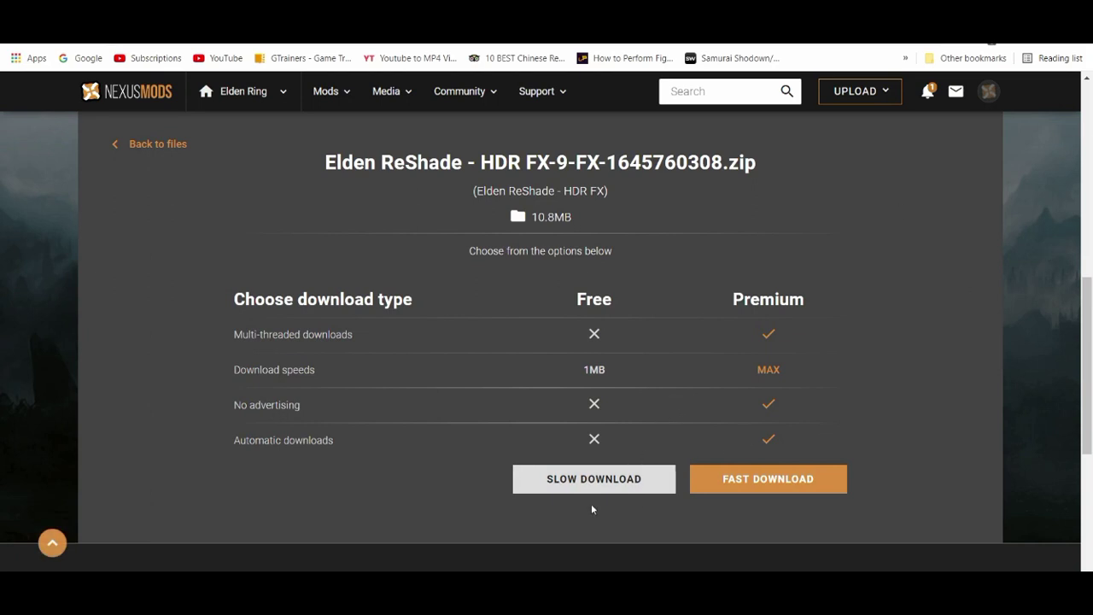
{"action": "left_click", "coordinate": [577, 485]}
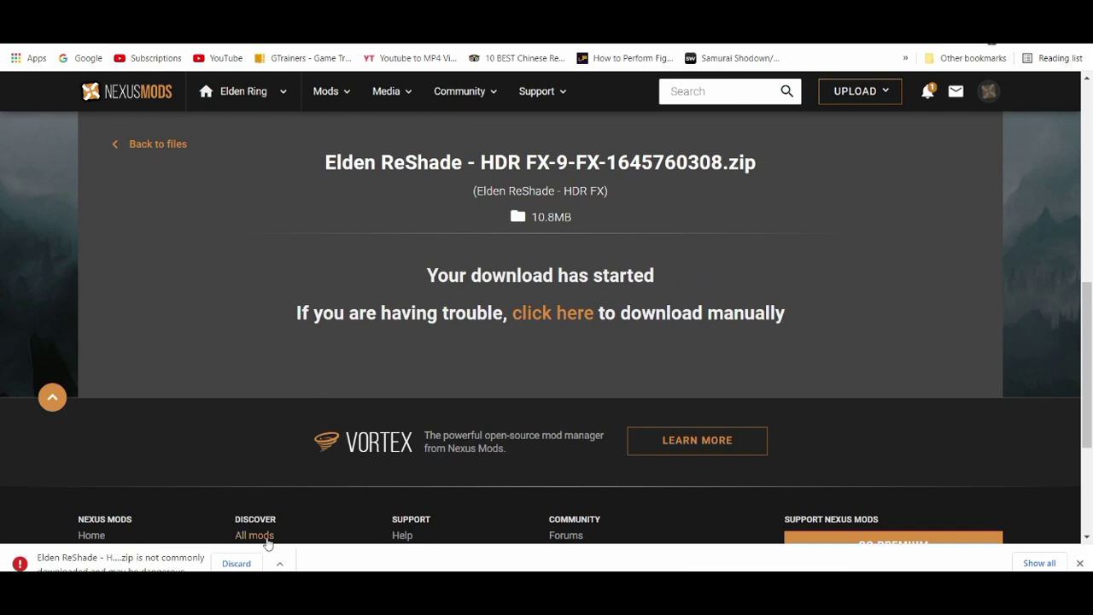
{"action": "left_click", "coordinate": [278, 565]}
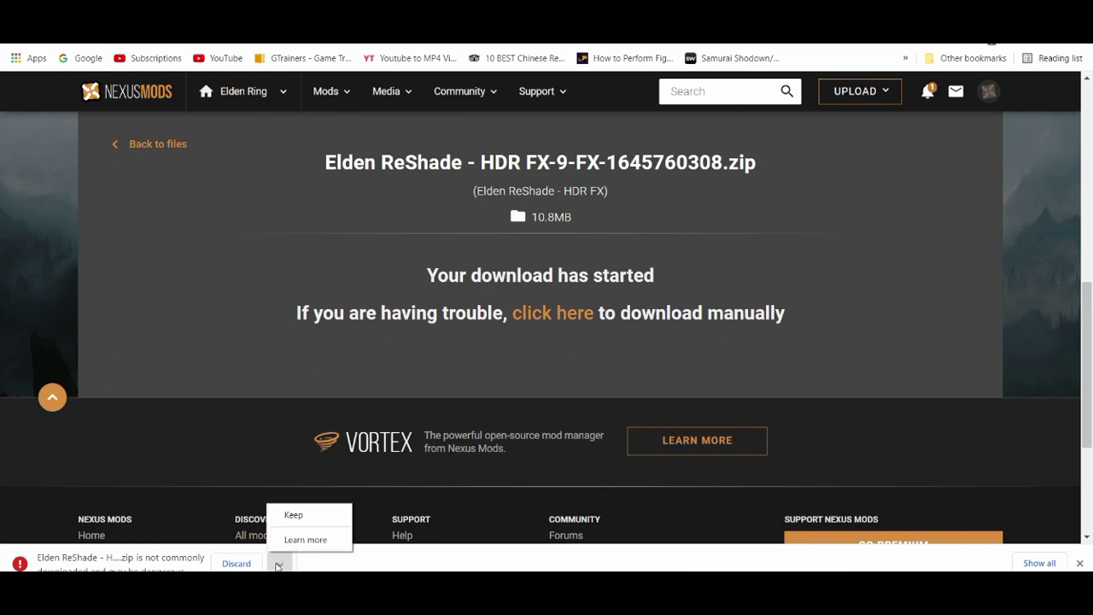
{"action": "left_click", "coordinate": [293, 516]}
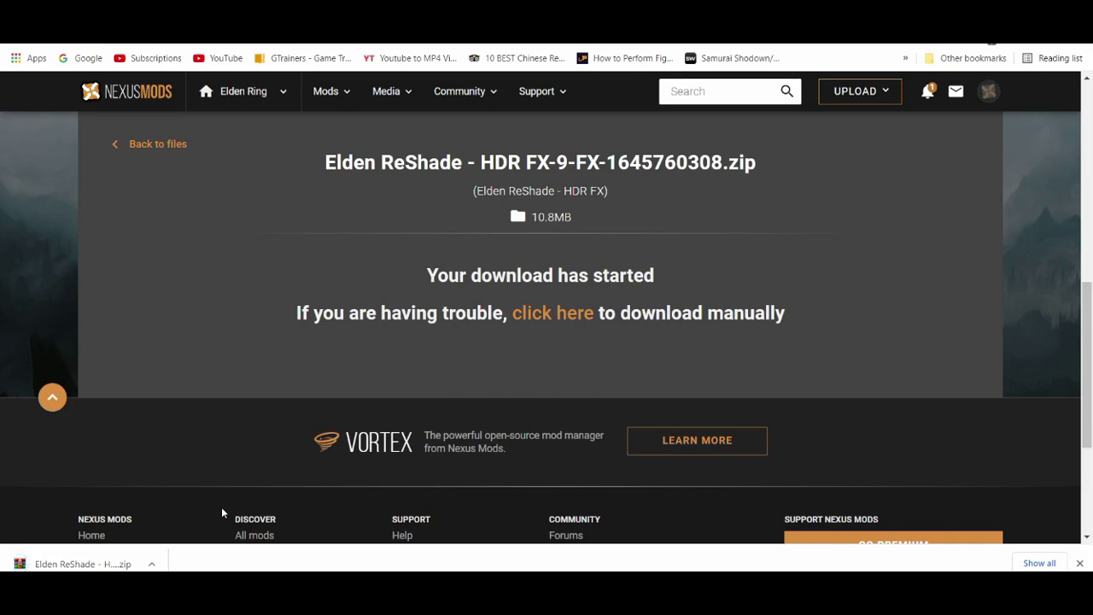
Open the downloaded zip in WinRAR and extract the Elden ReShade folder onto the desktop.
{"action": "left_click", "coordinate": [52, 565]}
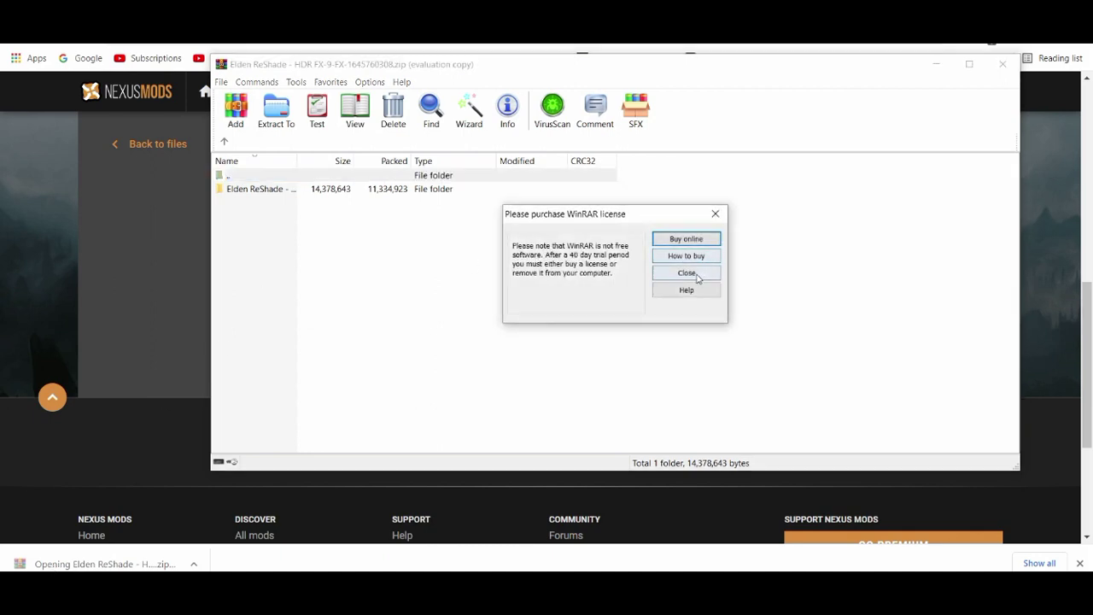
{"action": "left_click", "coordinate": [696, 277]}
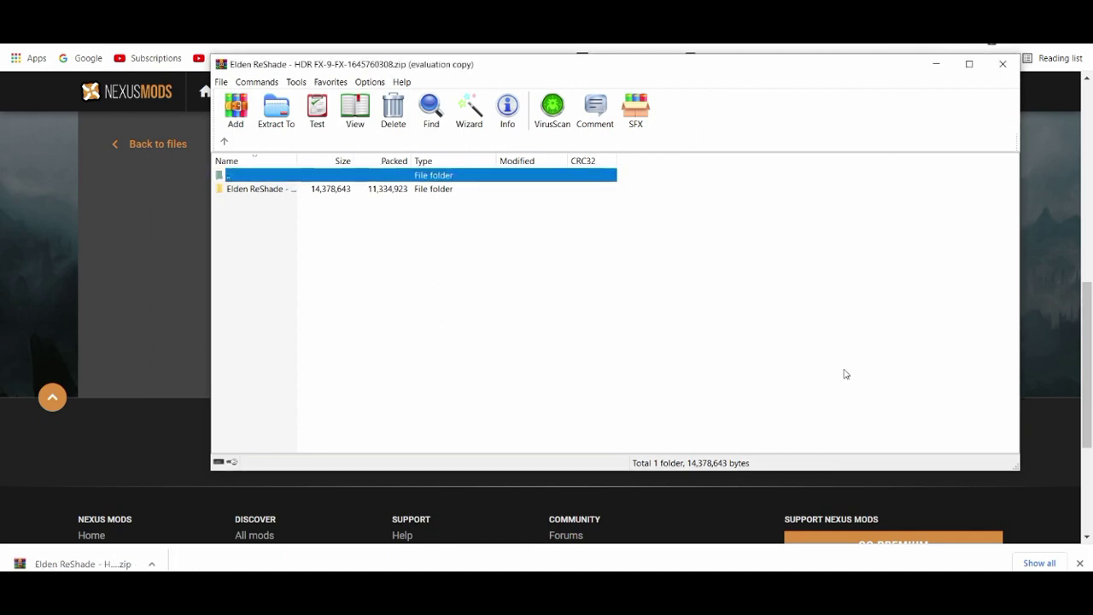
{"action": "left_click", "coordinate": [1076, 561]}
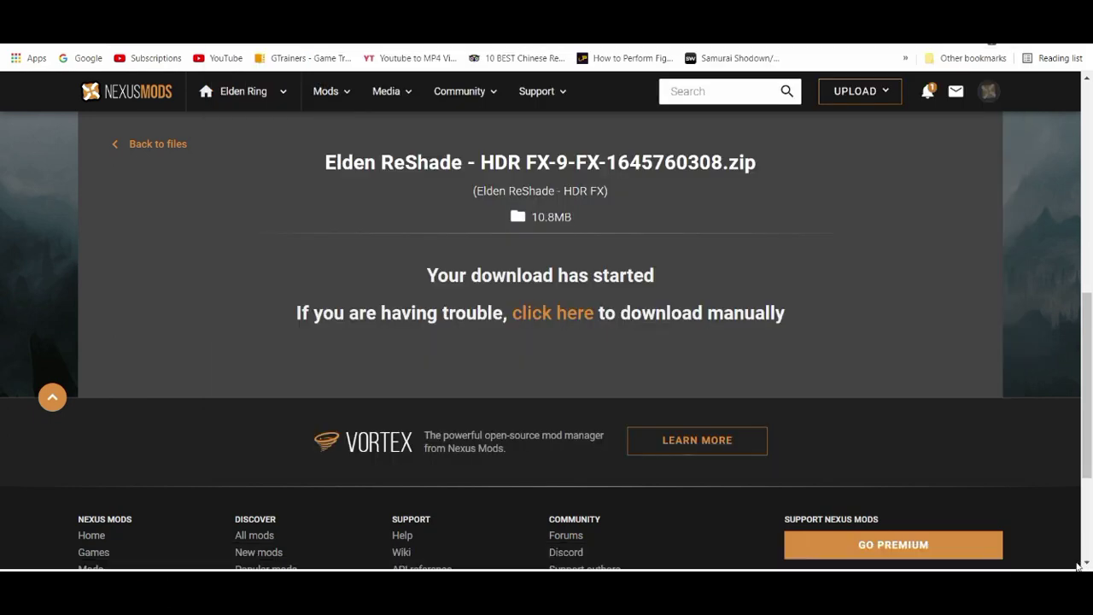
{"action": "left_click", "coordinate": [188, 589]}
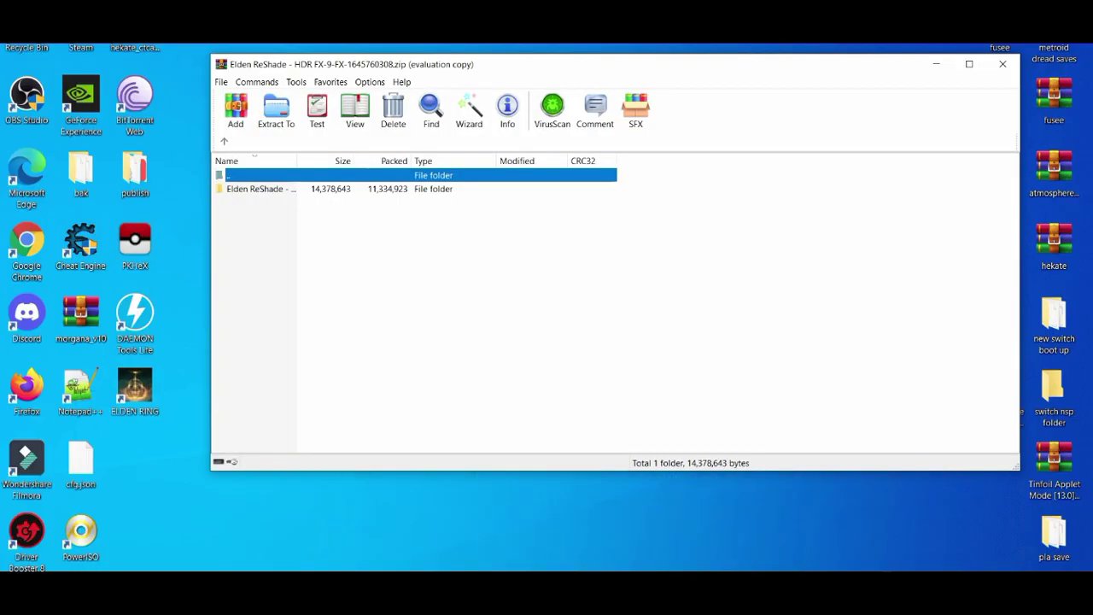
{"action": "left_click", "coordinate": [345, 190]}
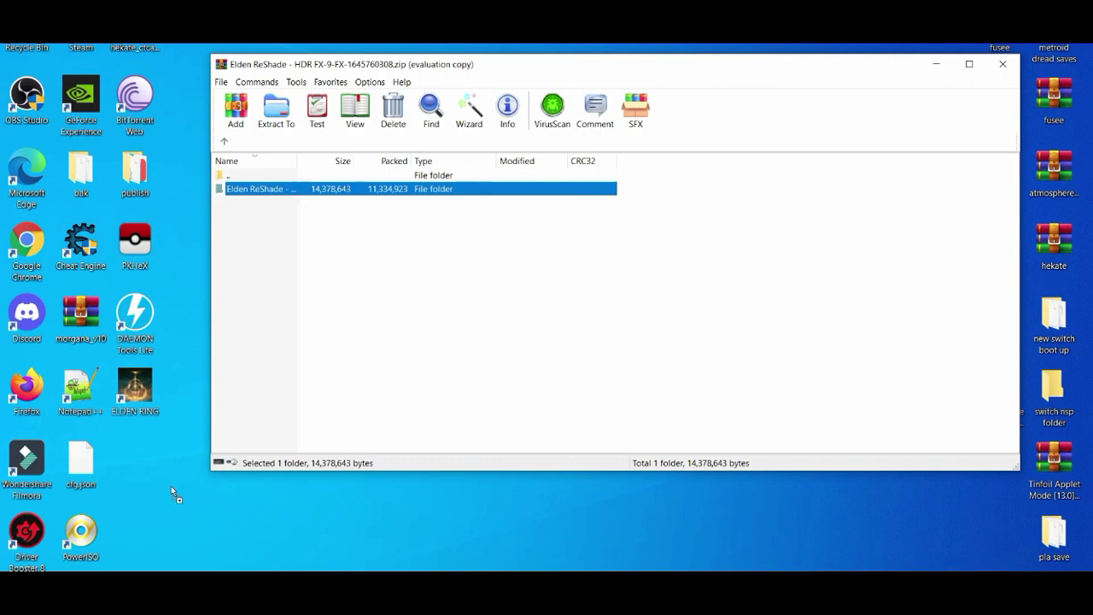
{"action": "left_click_drag", "start_coordinate": [186, 373], "coordinate": [170, 486]}
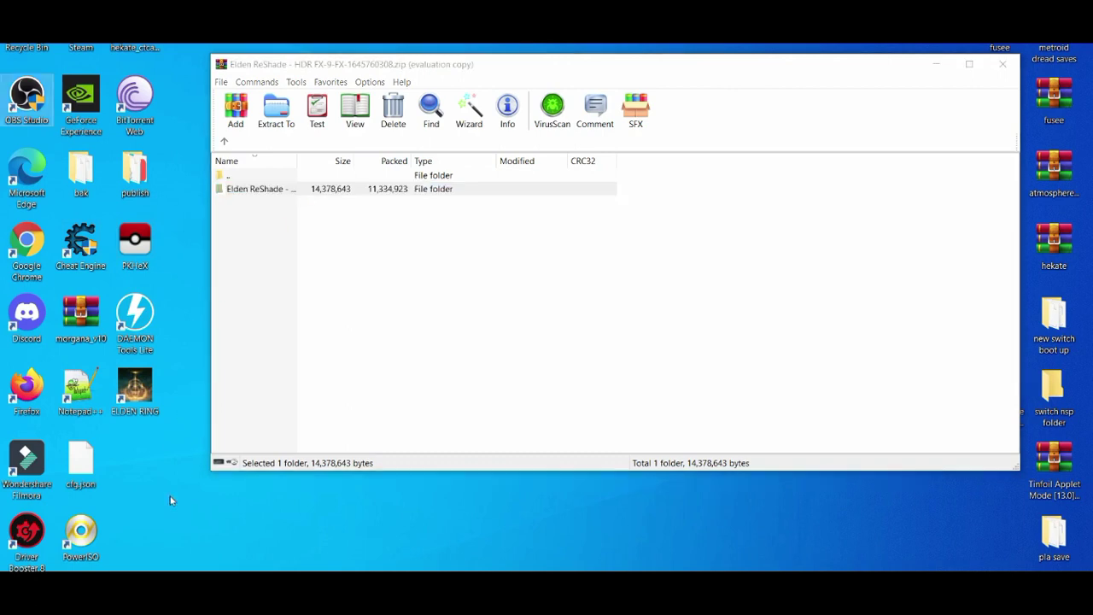
Close WinRAR and browse the extracted Elden ReShade - HDR FX folder and its Main files.
{"action": "left_click", "coordinate": [1002, 64]}
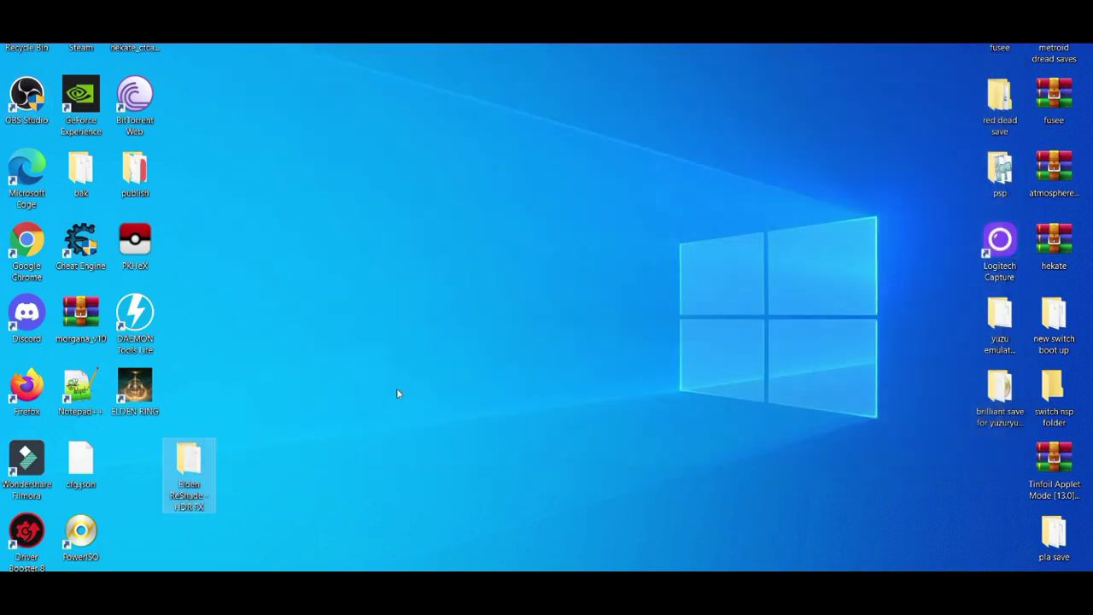
{"action": "double_click", "coordinate": [174, 494]}
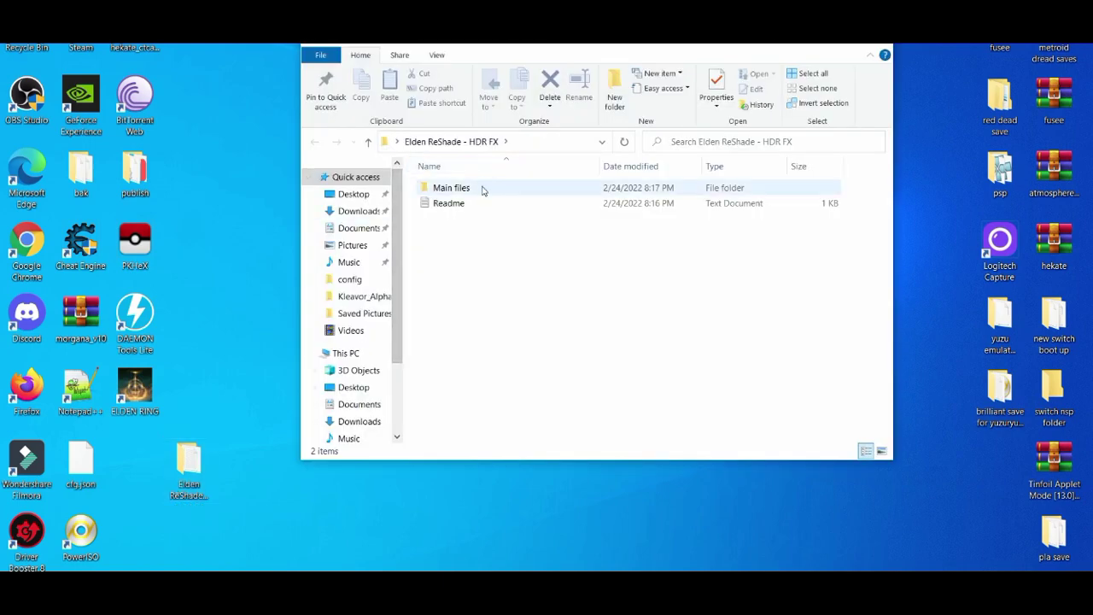
{"action": "double_click", "coordinate": [481, 190]}
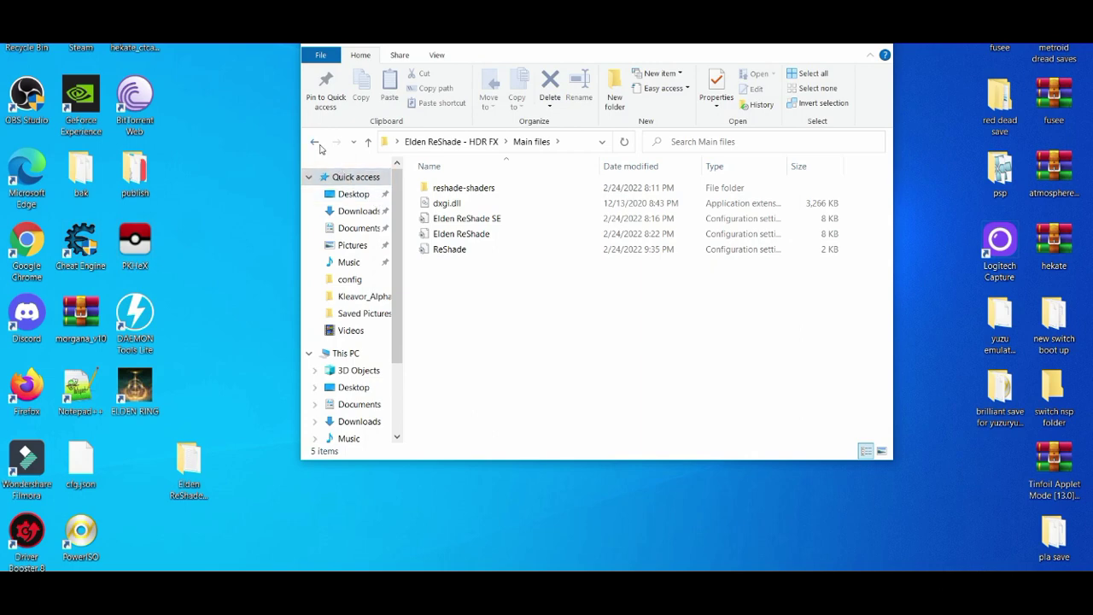
{"action": "left_click", "coordinate": [315, 142]}
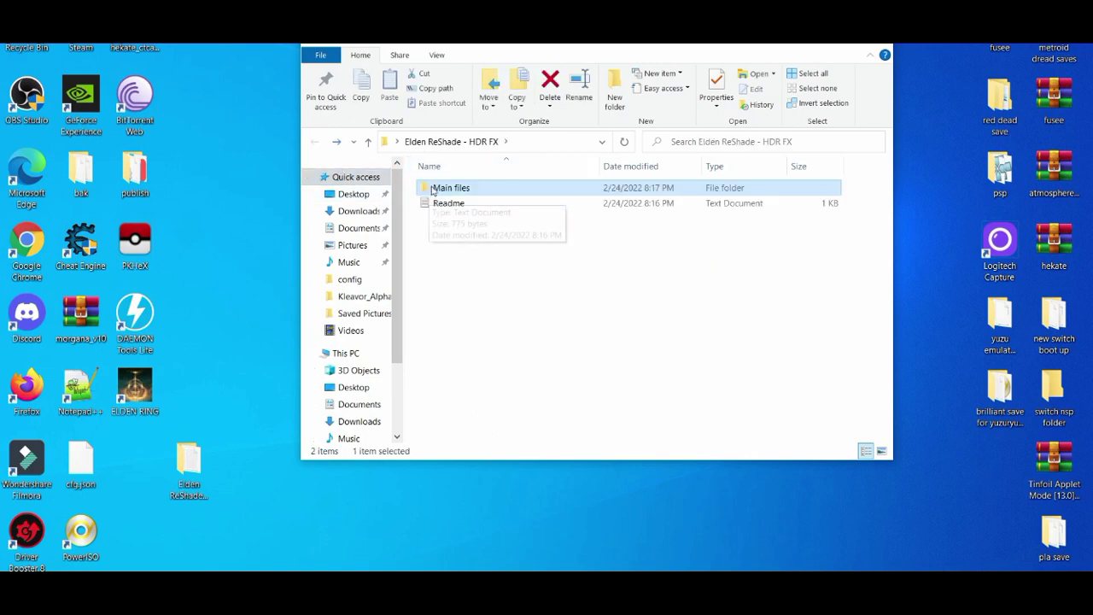
{"action": "double_click", "coordinate": [432, 189]}
{"action": "left_click", "coordinate": [315, 143]}
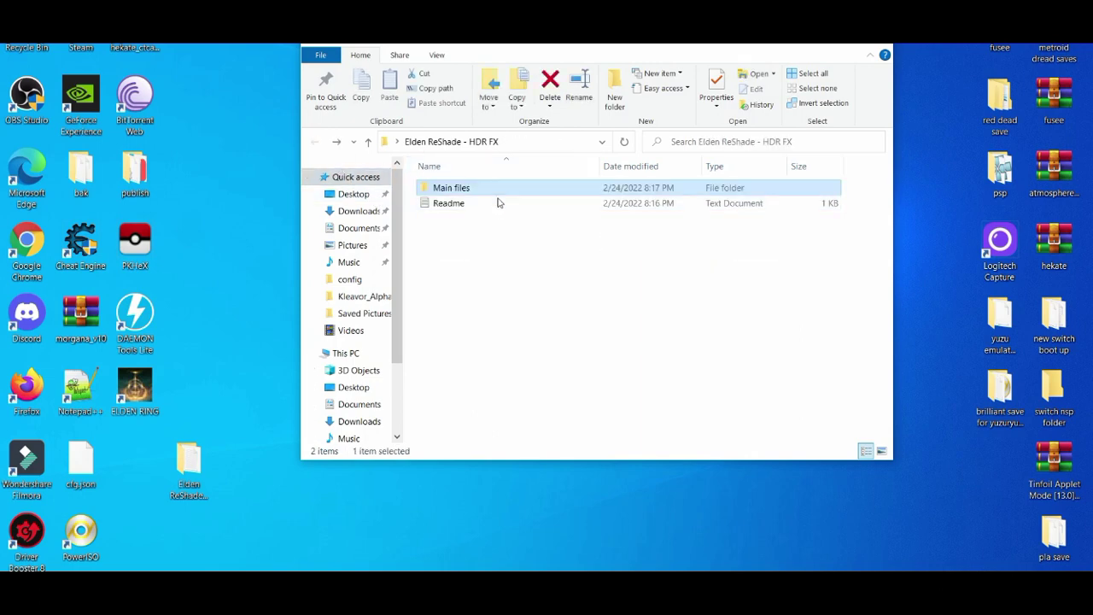
{"action": "double_click", "coordinate": [495, 207]}
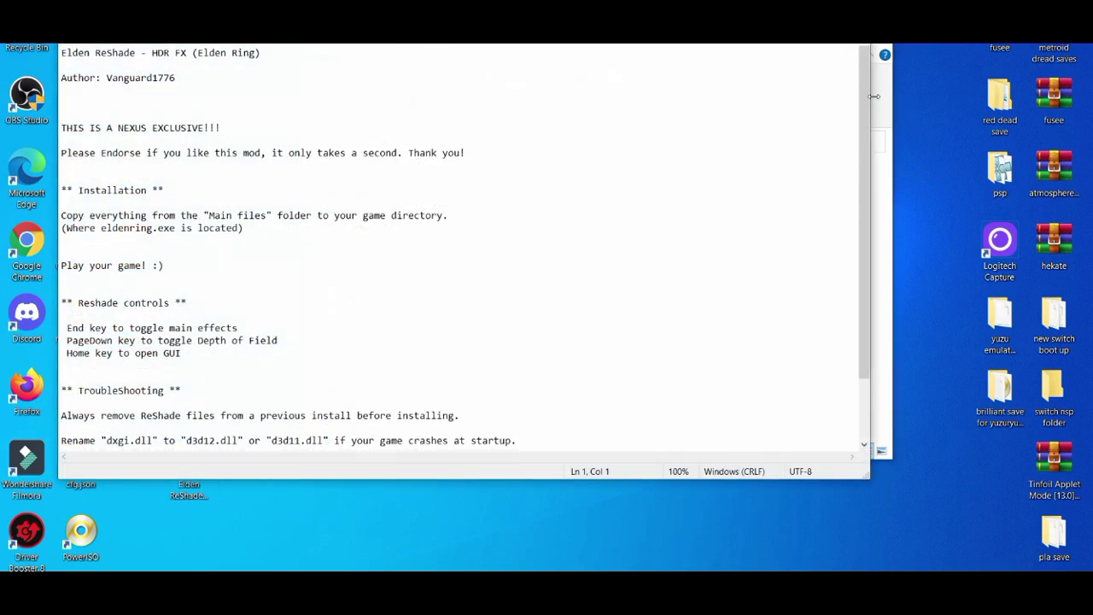
{"action": "mouse_move", "coordinate": [862, 88]}
{"action": "left_mouse_down"}
{"action": "mouse_move", "coordinate": [861, 155]}
{"action": "mouse_move", "coordinate": [871, 81]}
{"action": "left_mouse_up"}
{"action": "key", "text": "alt+F4"}
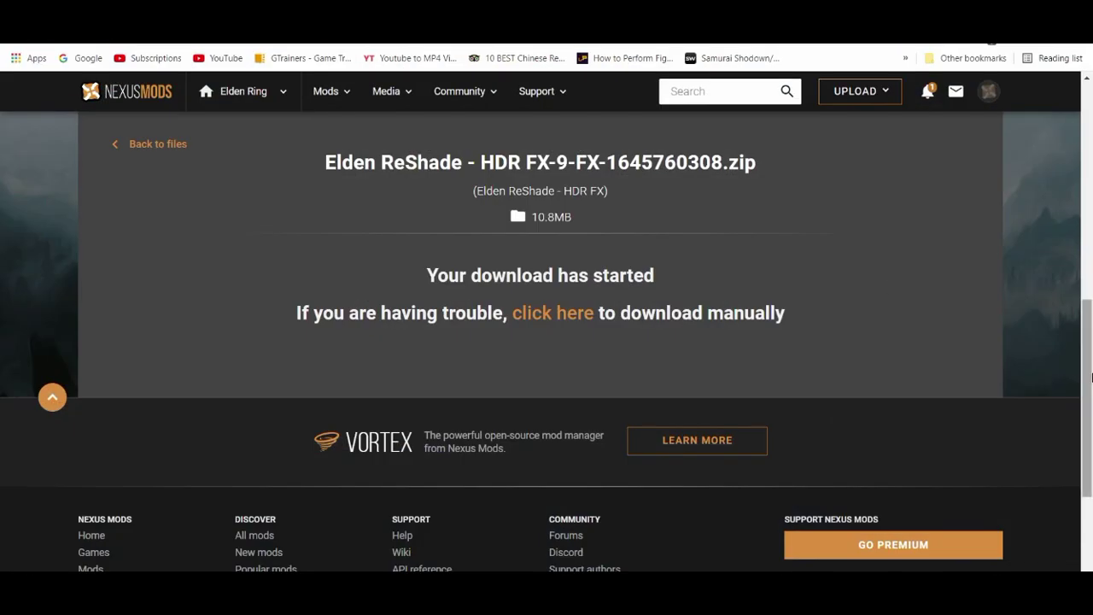
Return to the mod page and recheck the Installation section of its Description.
{"action": "left_click", "coordinate": [153, 143]}
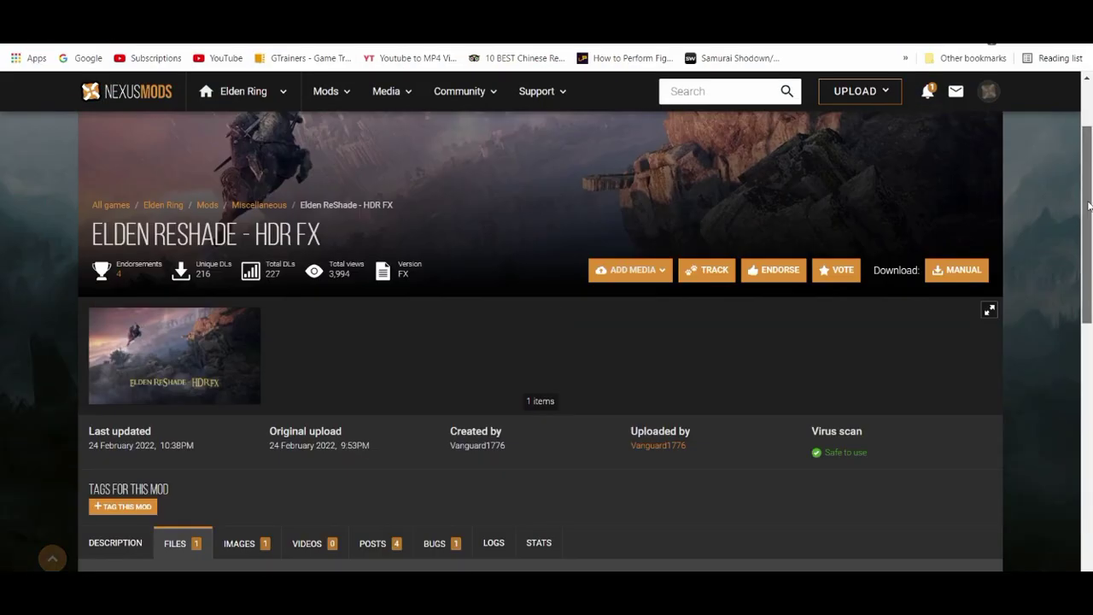
{"action": "scroll", "coordinate": [349, 466], "scroll_direction": "down", "scroll_amount": 2}
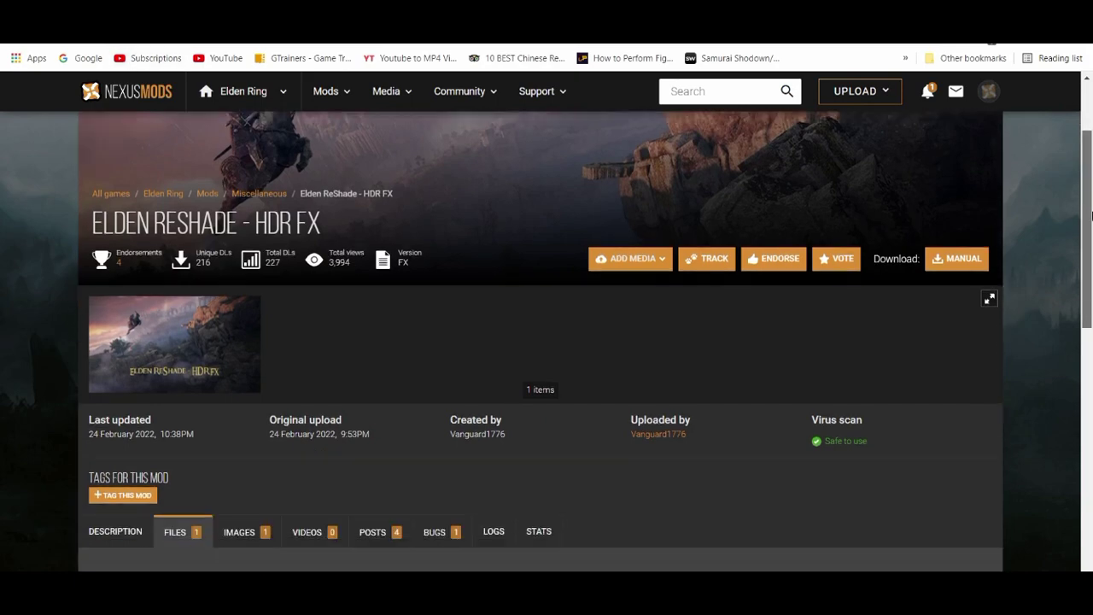
{"action": "left_click", "coordinate": [125, 448]}
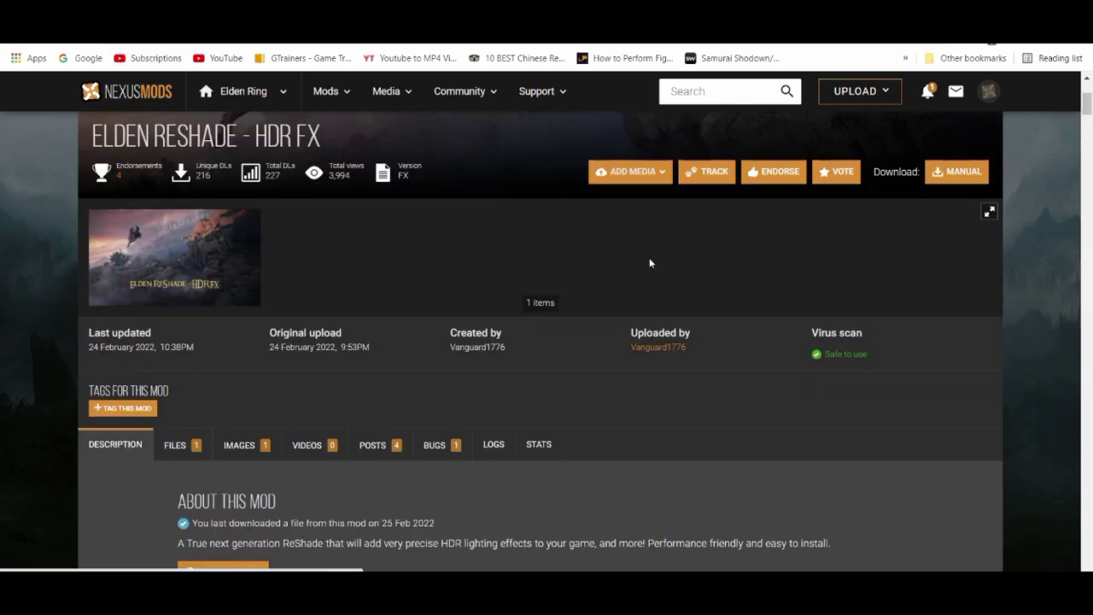
{"action": "left_click_drag", "start_coordinate": [1088, 102], "coordinate": [1088, 135]}
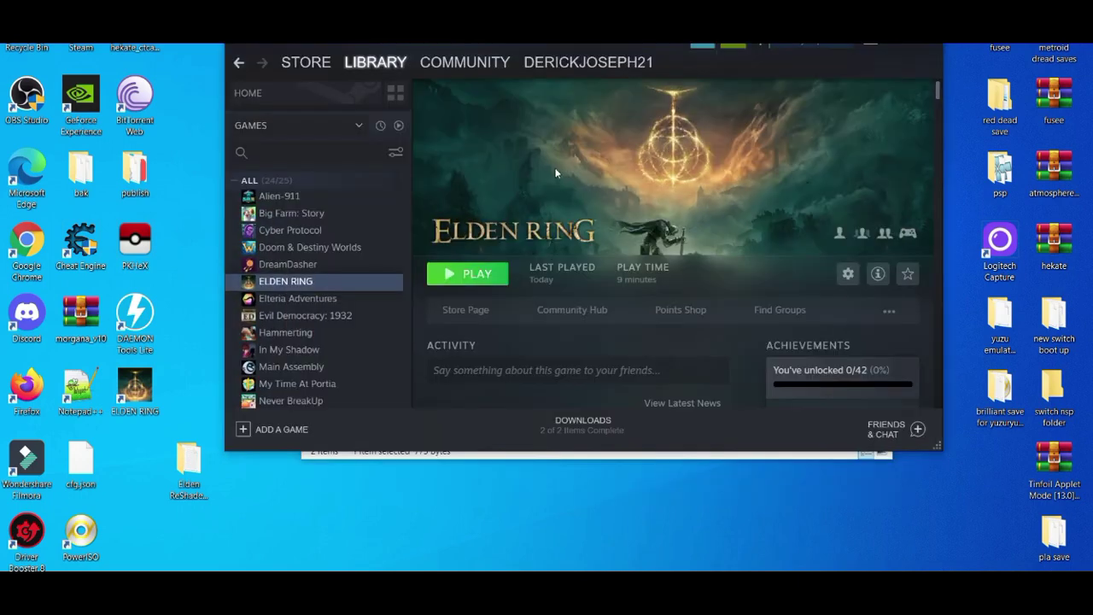
Open Elden Ring's install folder via Steam's Manage > Browse local files, and minimize Steam.
{"action": "left_click_drag", "start_coordinate": [520, 42], "coordinate": [308, 42]}
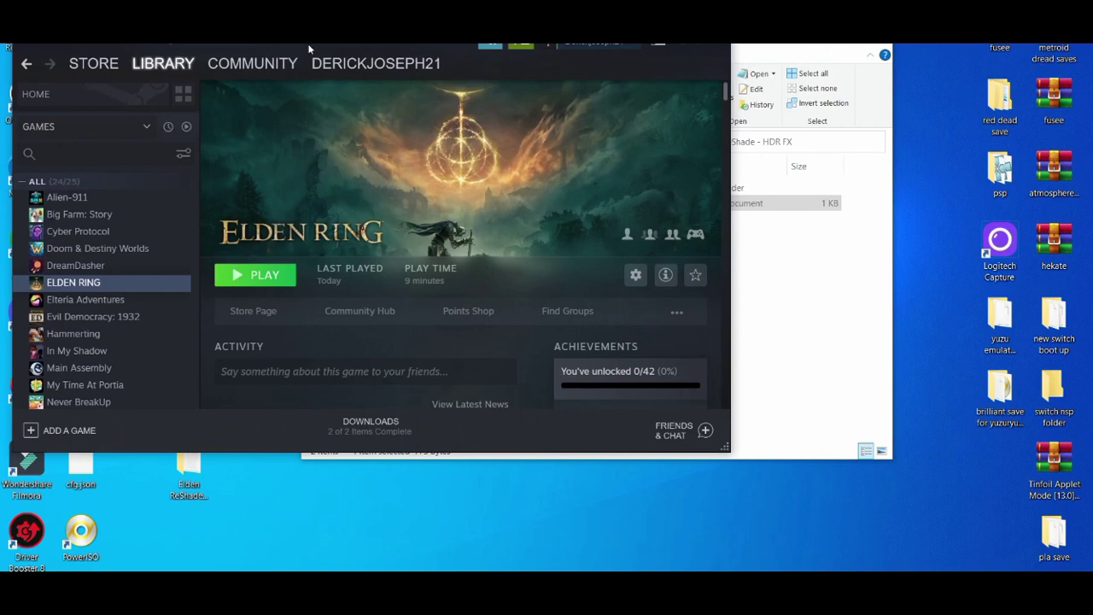
{"action": "right_click", "coordinate": [94, 282]}
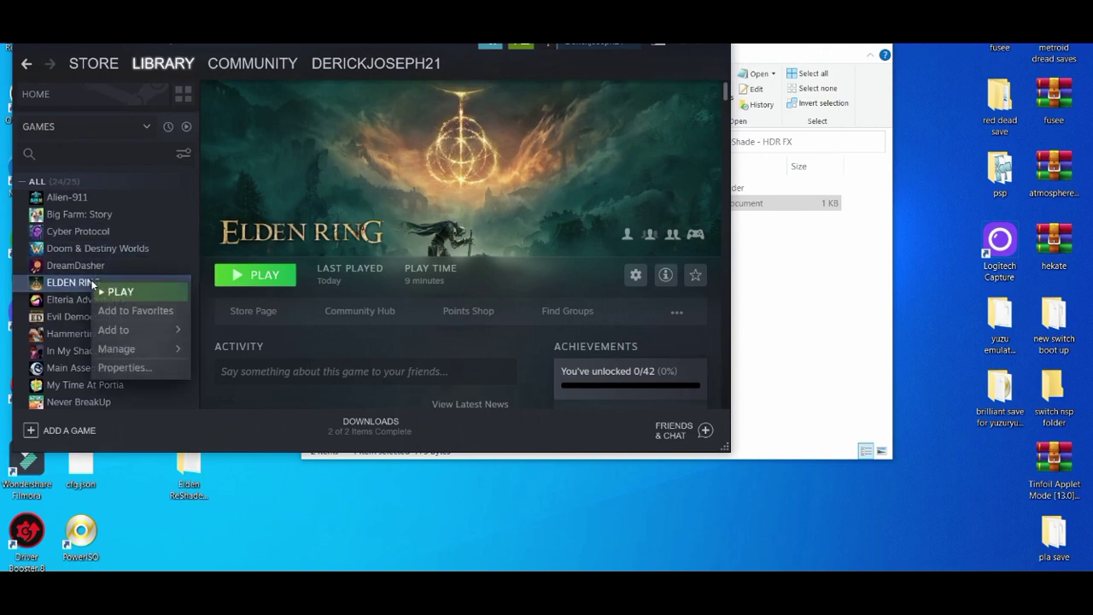
{"action": "mouse_move", "coordinate": [120, 348]}
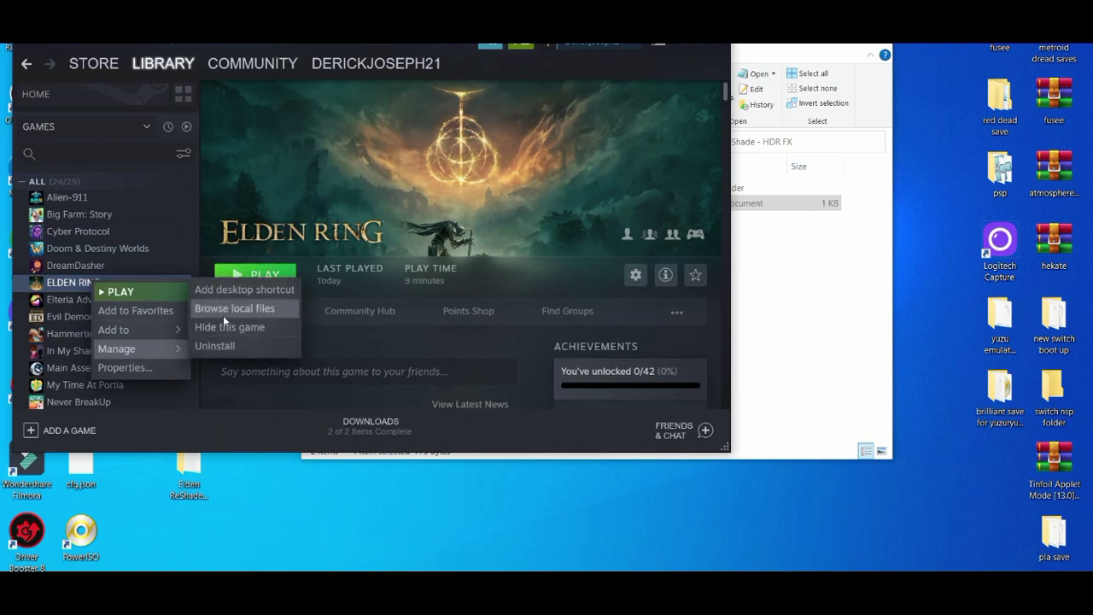
{"action": "left_click", "coordinate": [223, 309]}
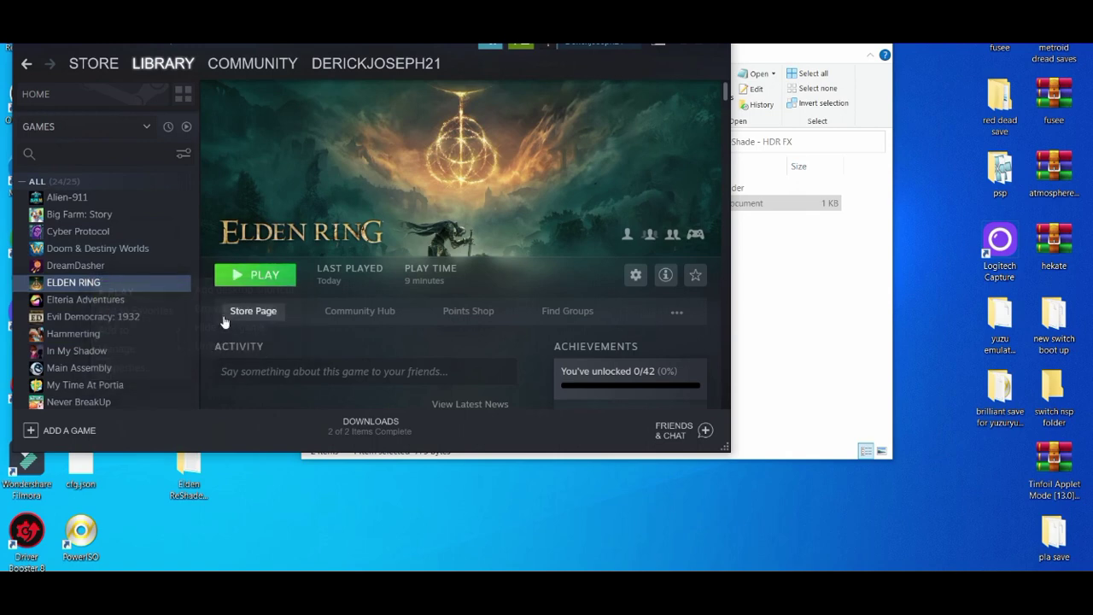
{"action": "left_click", "coordinate": [680, 45]}
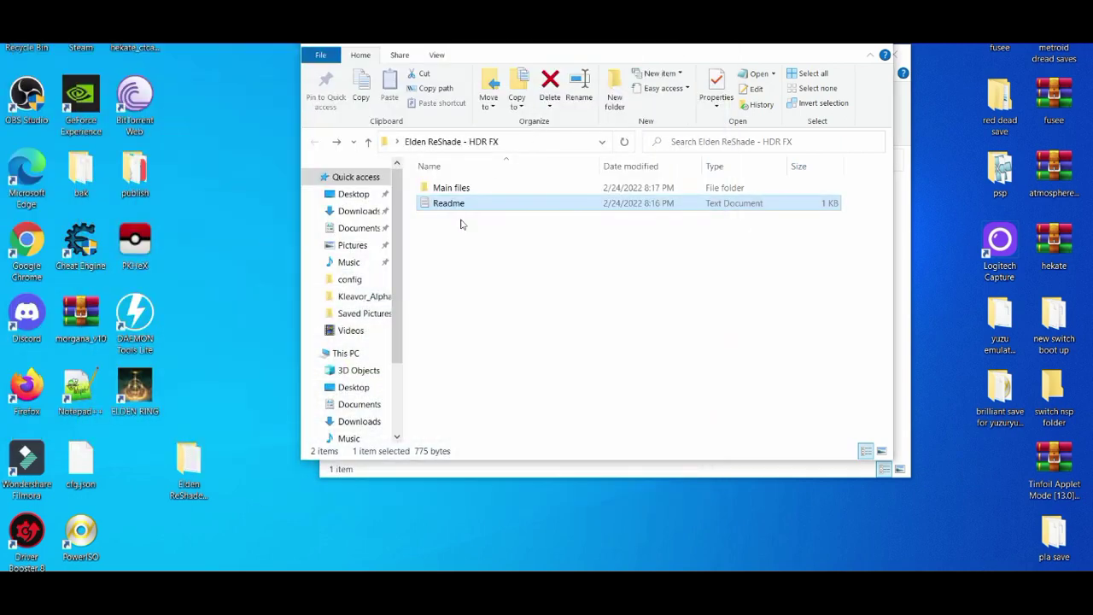
Place the mod and ELDEN RING Explorer windows side by side and open the Game folder.
{"action": "left_click_drag", "start_coordinate": [711, 49], "coordinate": [382, 48]}
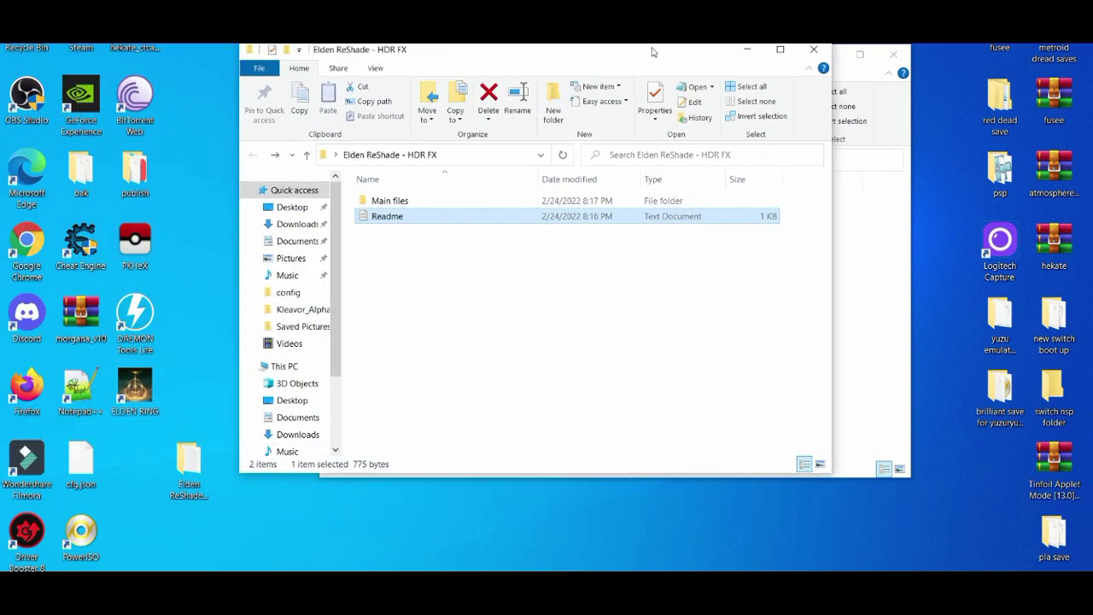
{"action": "left_click", "coordinate": [690, 70]}
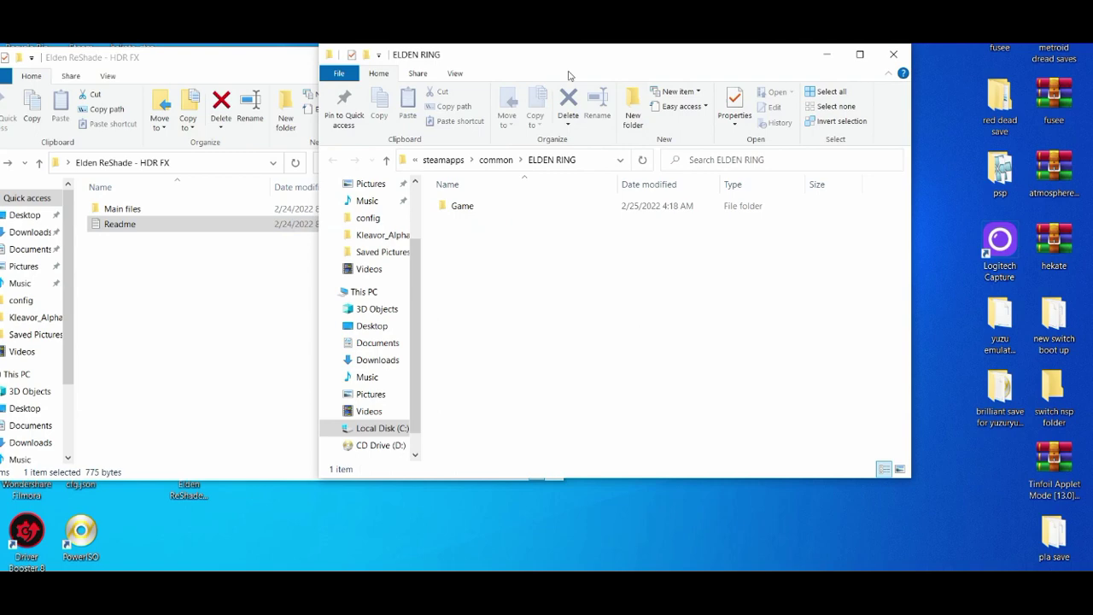
{"action": "left_click_drag", "start_coordinate": [572, 63], "coordinate": [661, 49]}
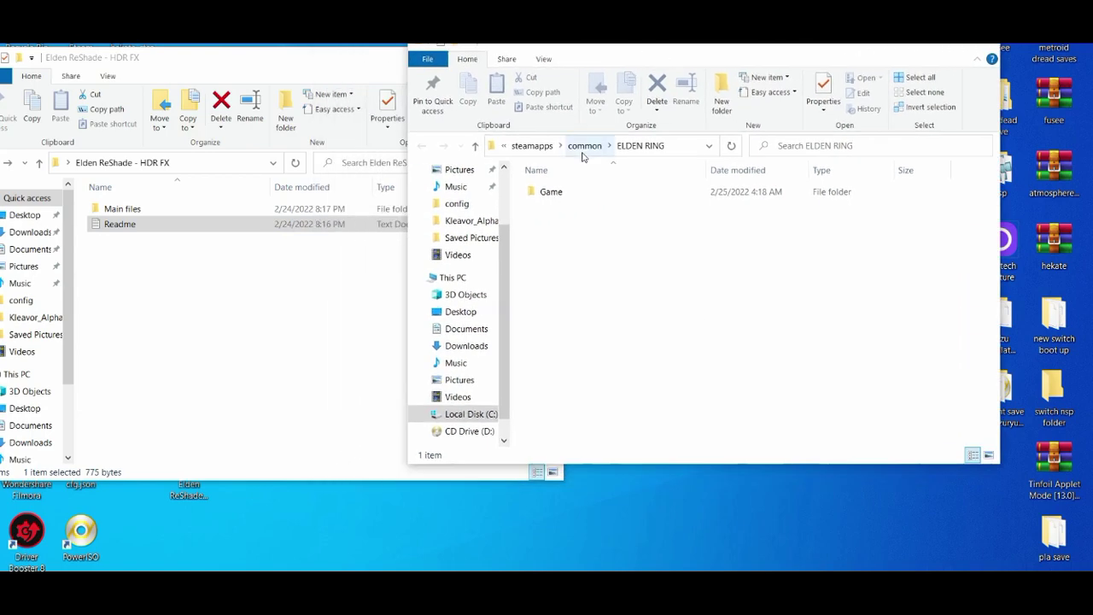
{"action": "left_click", "coordinate": [555, 192]}
{"action": "double_click", "coordinate": [556, 193]}
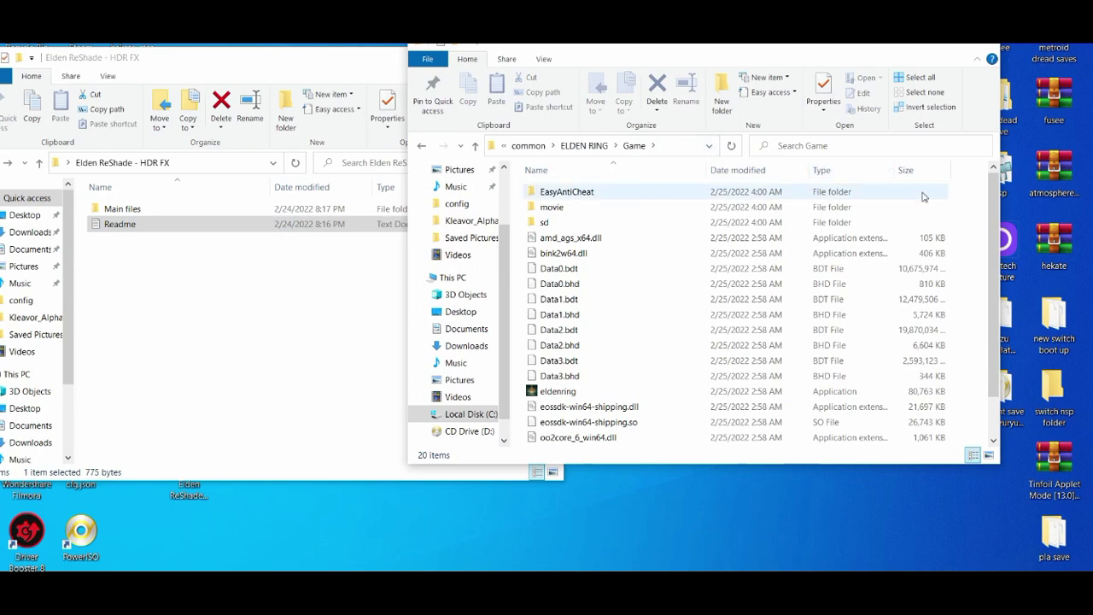
Locate the eldenring application inside the Game folder.
{"action": "left_click_drag", "start_coordinate": [992, 202], "coordinate": [992, 244]}
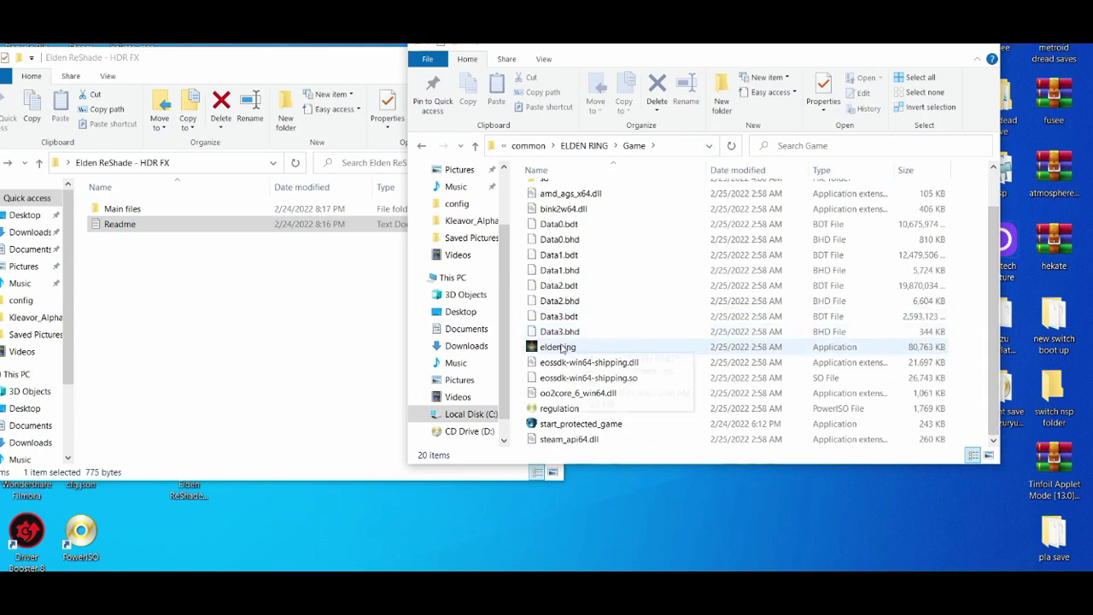
{"action": "left_click", "coordinate": [561, 349]}
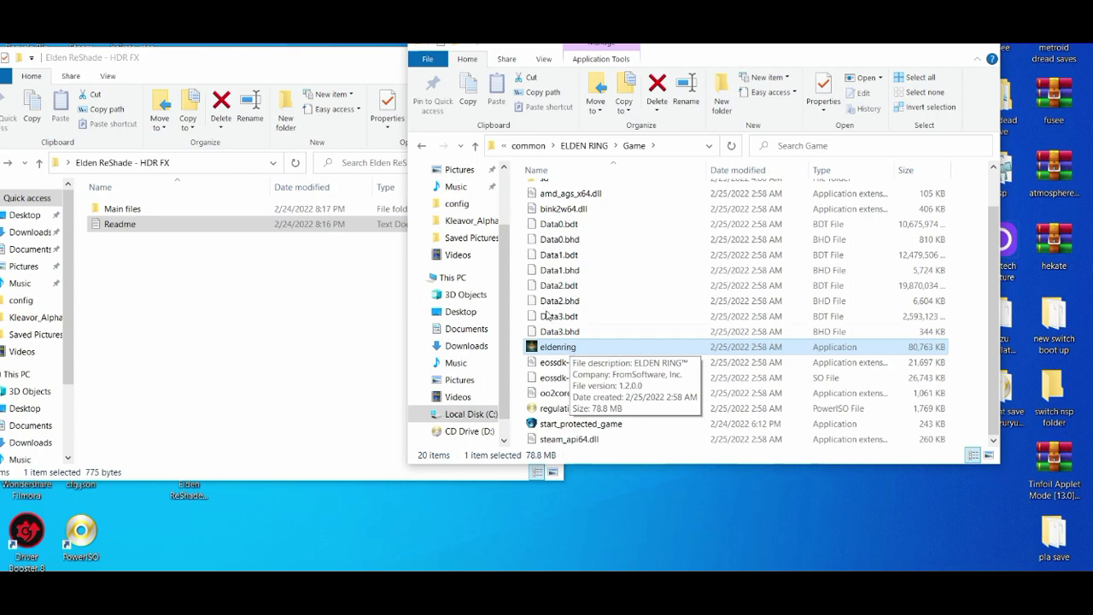
{"action": "left_click", "coordinate": [422, 149]}
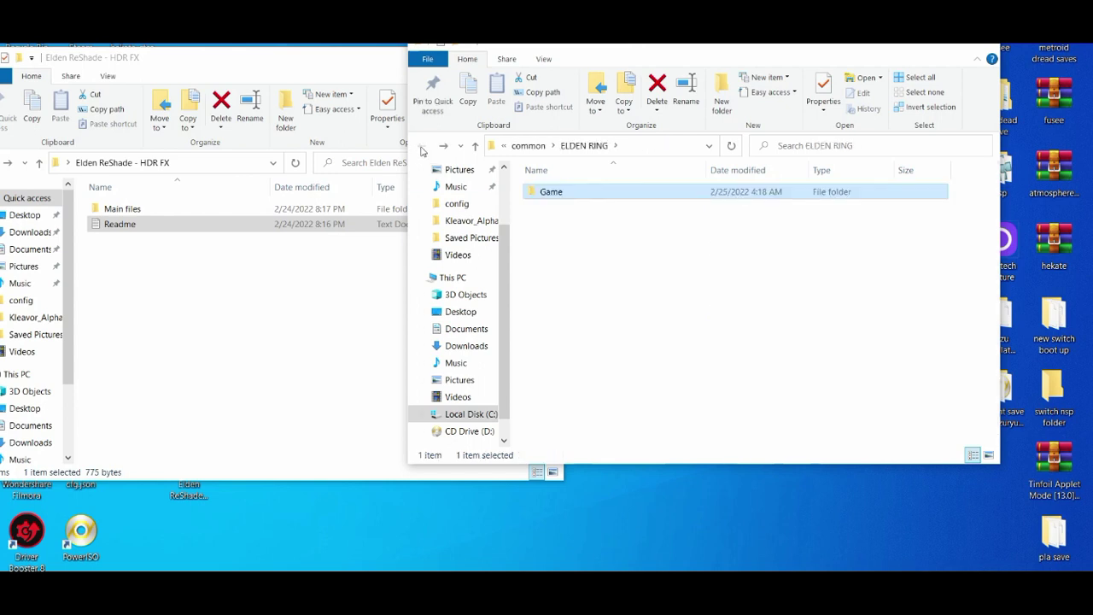
{"action": "double_click", "coordinate": [566, 193]}
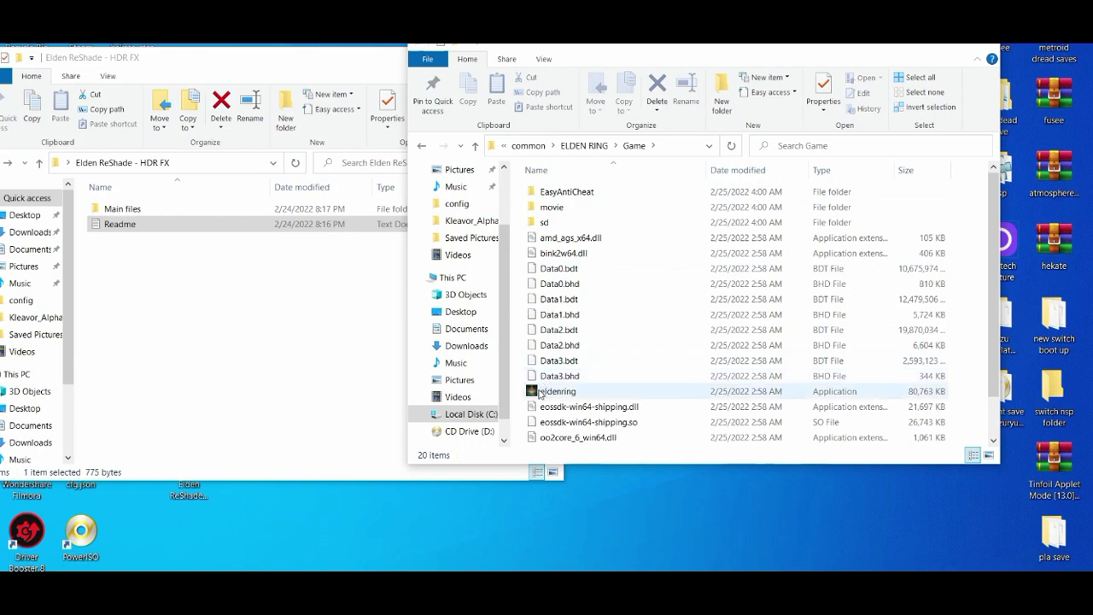
{"action": "mouse_move", "coordinate": [557, 391]}
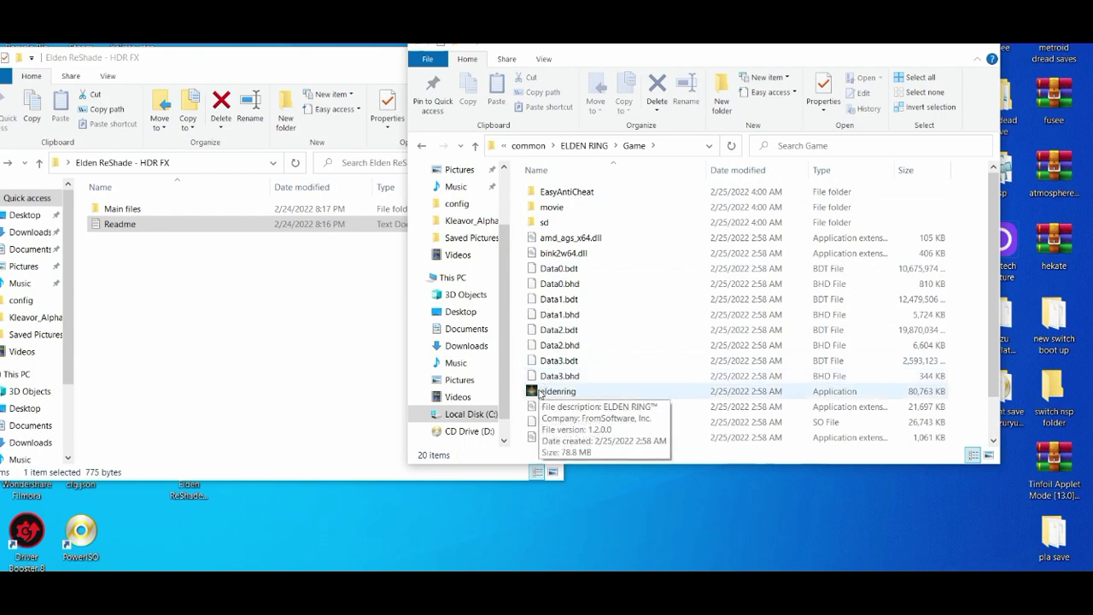
{"action": "left_click", "coordinate": [538, 393]}
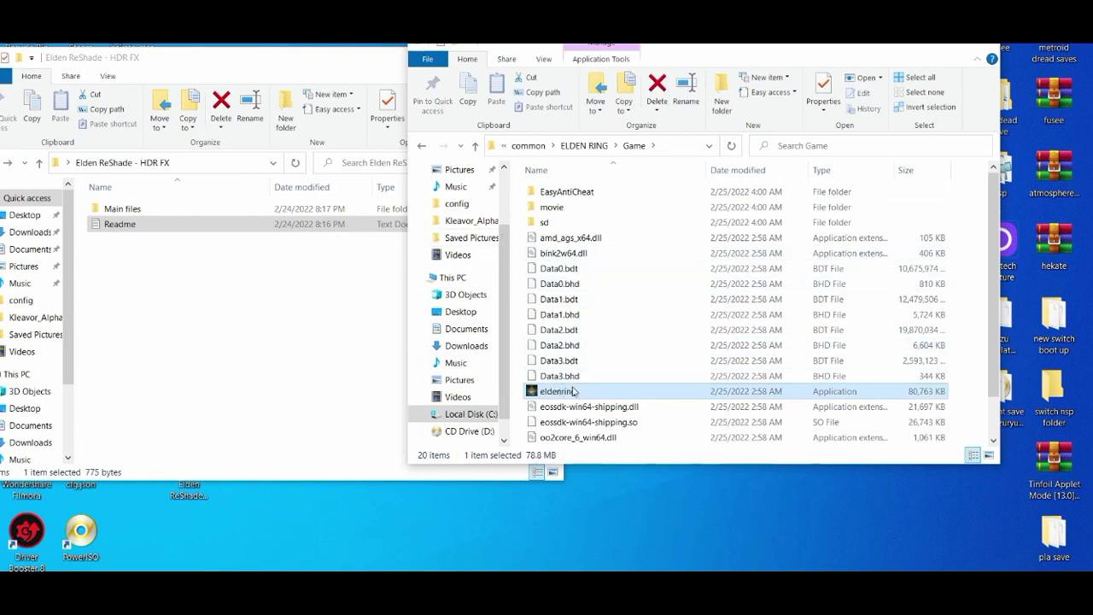
Move reshade-shaders, dxgi.dll and the three presets from Main files into the Game folder.
{"action": "double_click", "coordinate": [186, 210]}
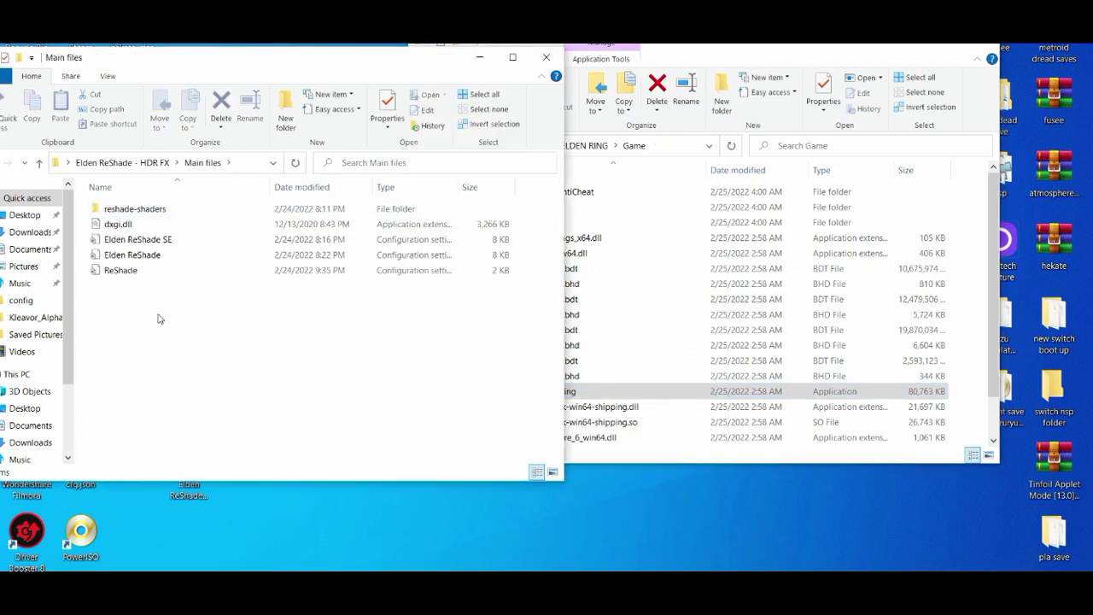
{"action": "mouse_move", "coordinate": [201, 298]}
{"action": "left_mouse_down"}
{"action": "mouse_move", "coordinate": [137, 210]}
{"action": "mouse_move", "coordinate": [956, 287]}
{"action": "left_mouse_up"}
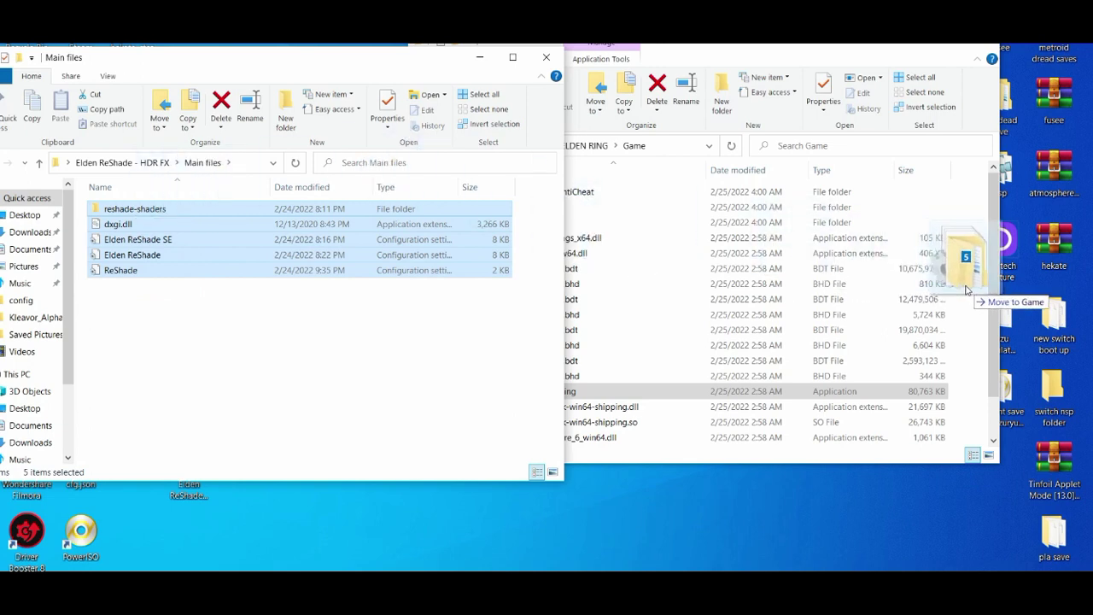
{"action": "left_click_drag", "start_coordinate": [956, 287], "coordinate": [973, 345]}
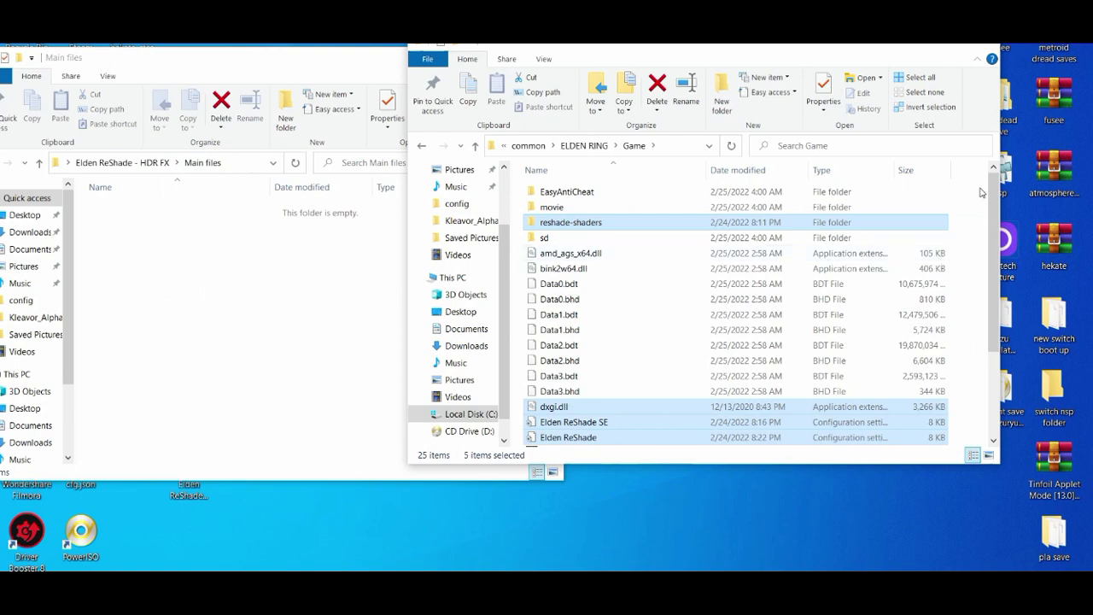
{"action": "scroll", "coordinate": [999, 246], "scroll_direction": "down", "scroll_amount": 3}
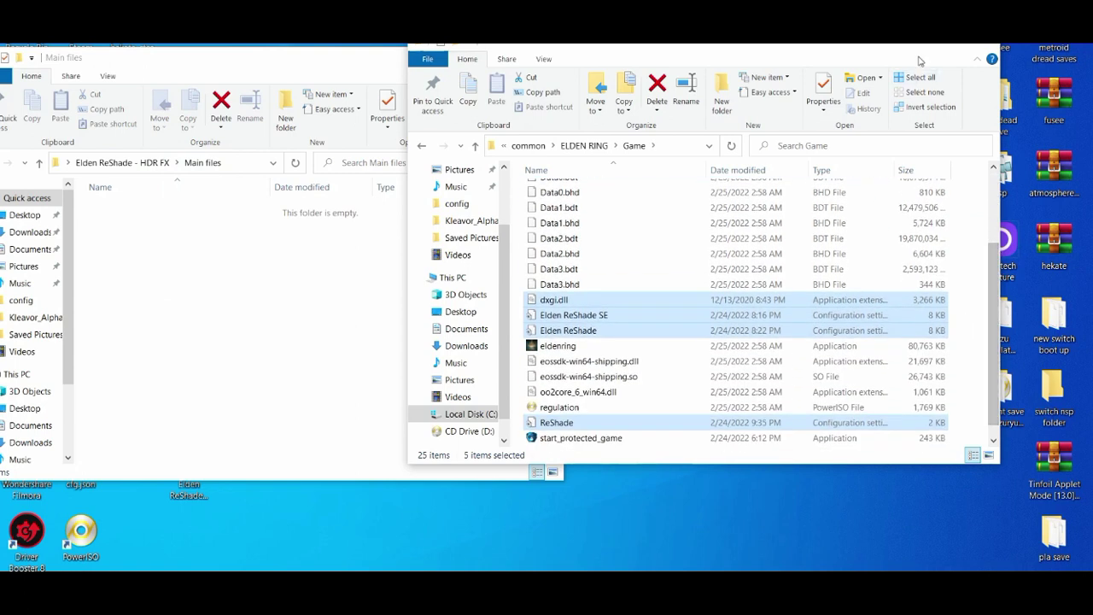
Close both Explorer windows and reopen Steam on the Elden Ring library page.
{"action": "left_click", "coordinate": [918, 47]}
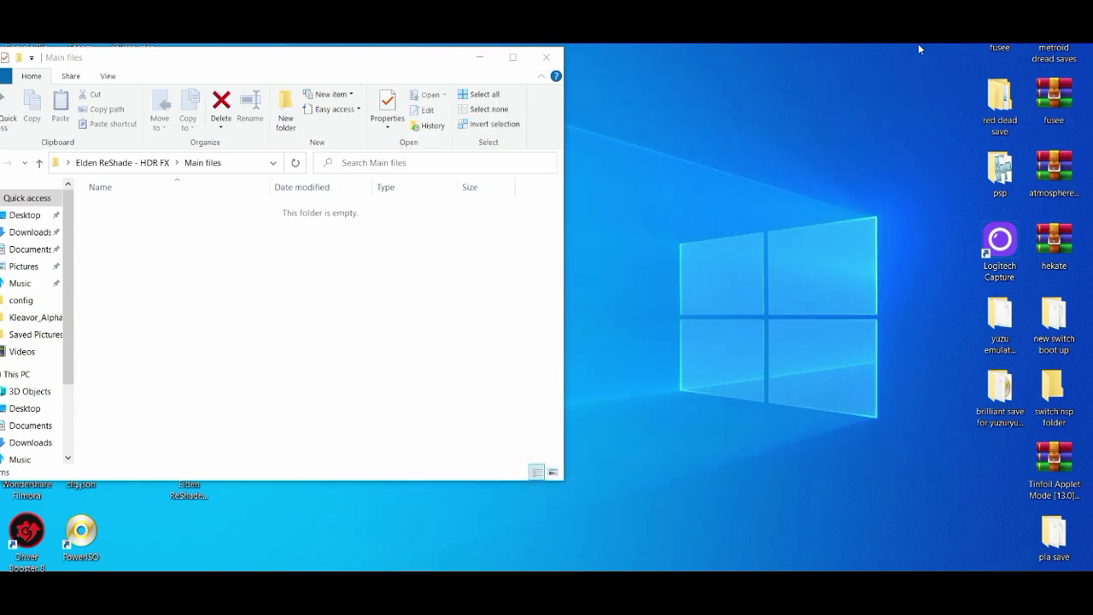
{"action": "left_click", "coordinate": [547, 58]}
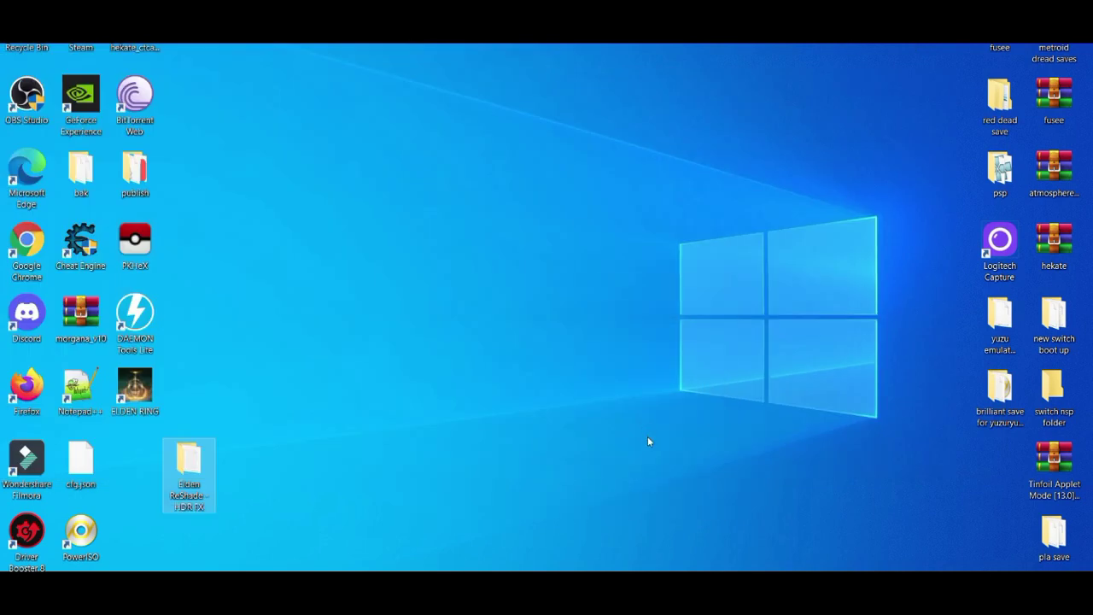
{"action": "double_click", "coordinate": [81, 34]}
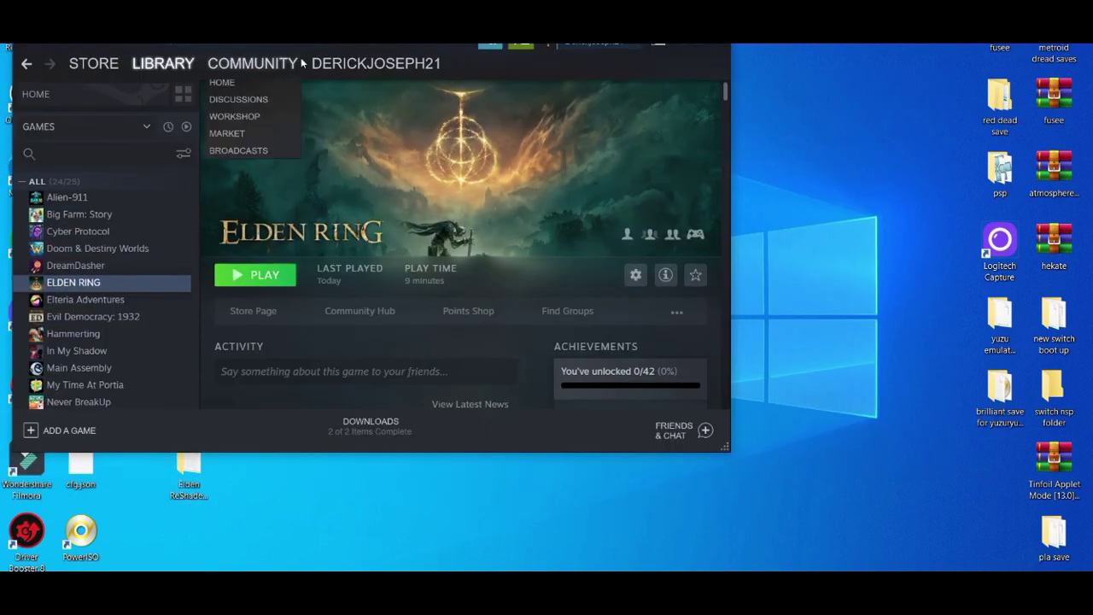
{"action": "left_click_drag", "start_coordinate": [258, 36], "coordinate": [427, 43]}
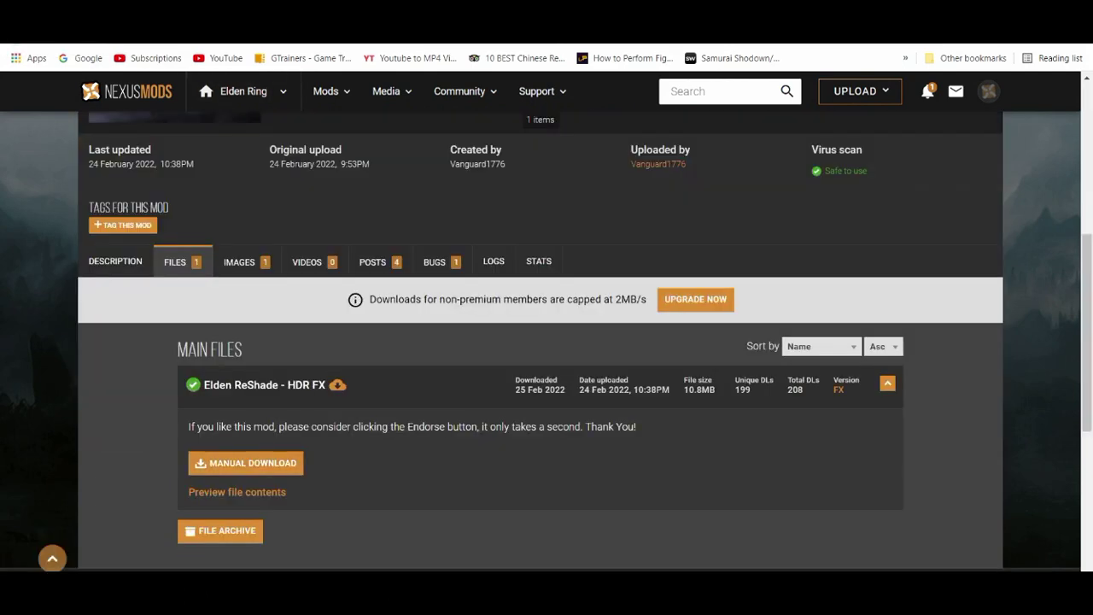
Go back to the Elden Ring game page and scroll down to its More Mods list.
{"action": "scroll", "coordinate": [1088, 235], "scroll_direction": "up", "scroll_amount": 5}
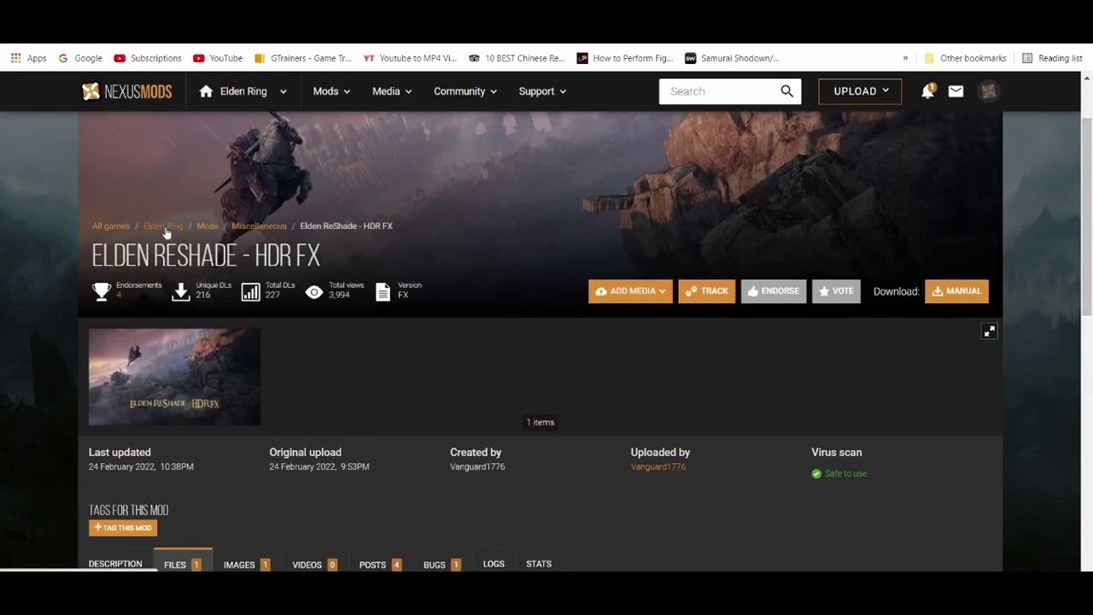
{"action": "left_click", "coordinate": [165, 228]}
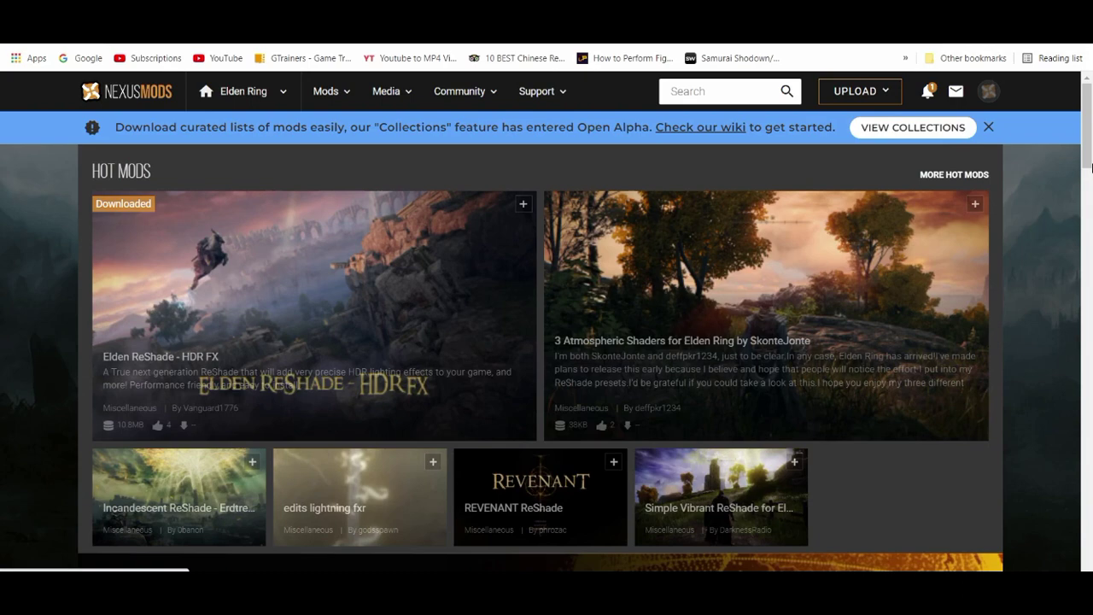
{"action": "left_click_drag", "start_coordinate": [1090, 126], "coordinate": [1089, 214]}
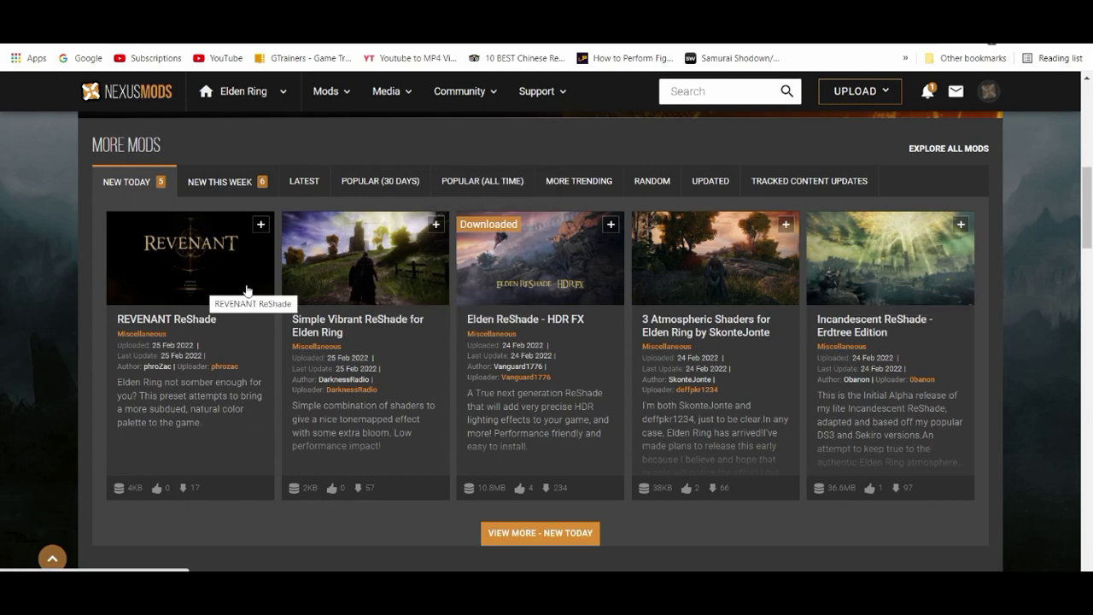
Open the 3 Atmospheric Shaders mod page, look through it, and show its Files list.
{"action": "left_click", "coordinate": [693, 281]}
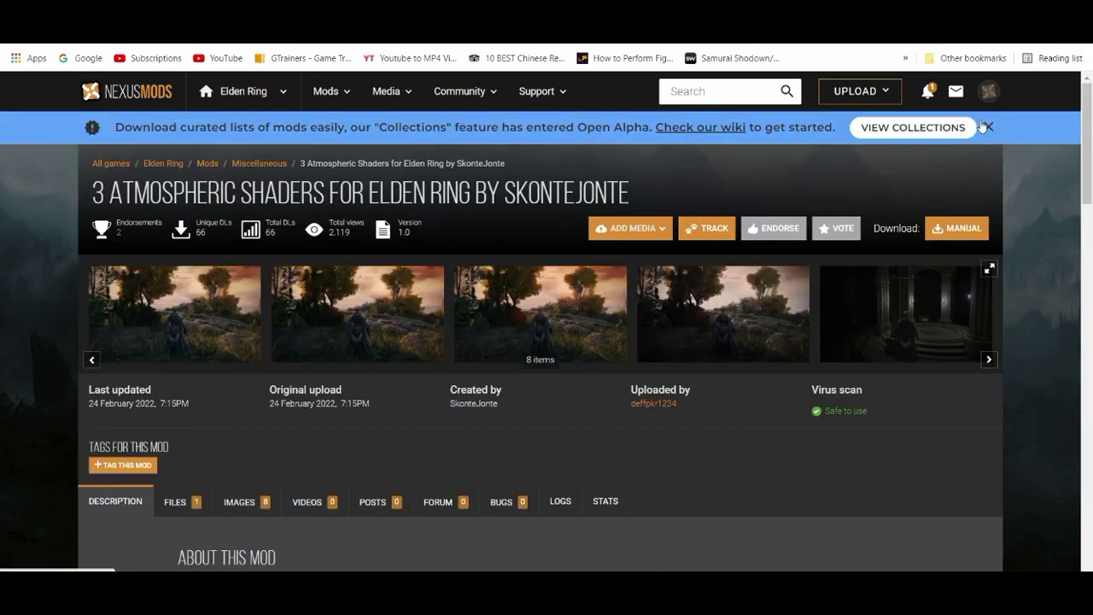
{"action": "scroll", "coordinate": [1090, 166], "scroll_direction": "down", "scroll_amount": 2}
{"action": "mouse_move", "coordinate": [1090, 166]}
{"action": "left_mouse_down"}
{"action": "mouse_move", "coordinate": [1072, 298]}
{"action": "mouse_move", "coordinate": [1034, 419]}
{"action": "mouse_move", "coordinate": [1049, 226]}
{"action": "left_mouse_up"}
{"action": "scroll", "coordinate": [1049, 204], "scroll_direction": "up", "scroll_amount": 2}
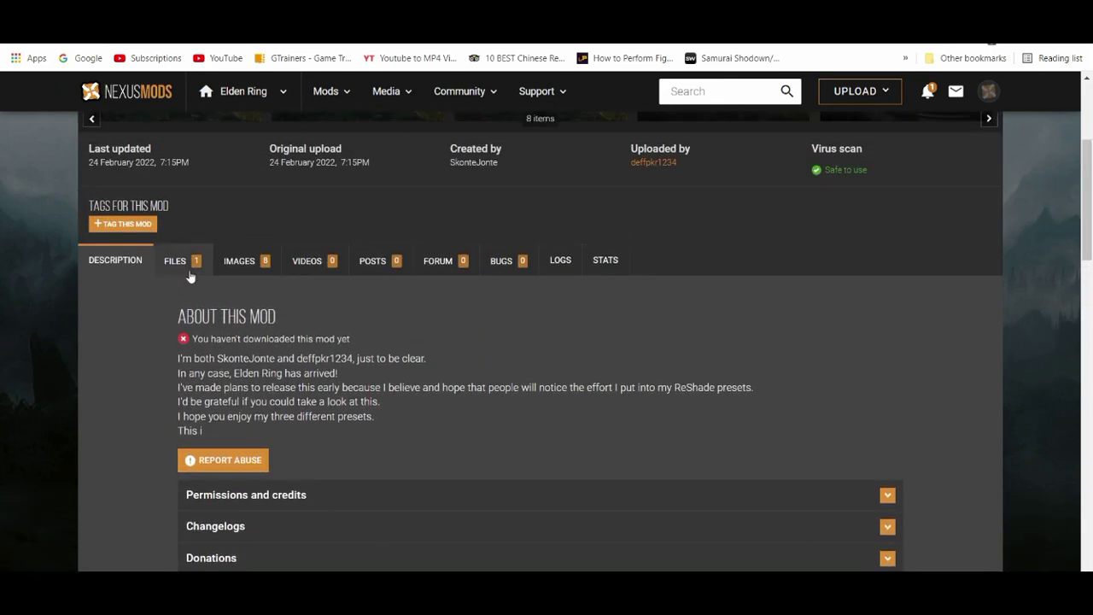
{"action": "left_click", "coordinate": [187, 277]}
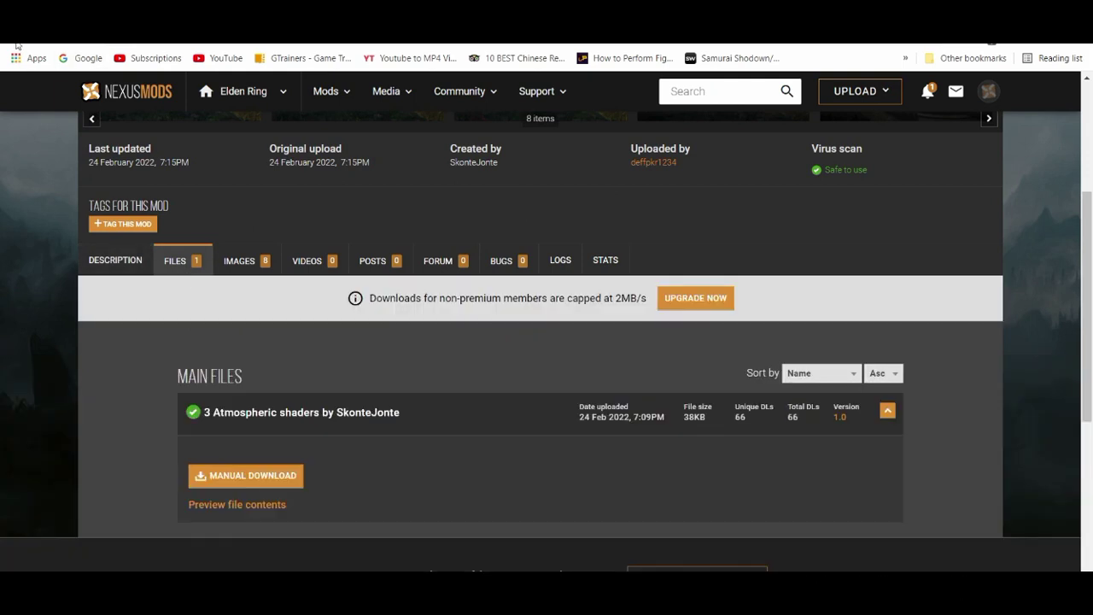